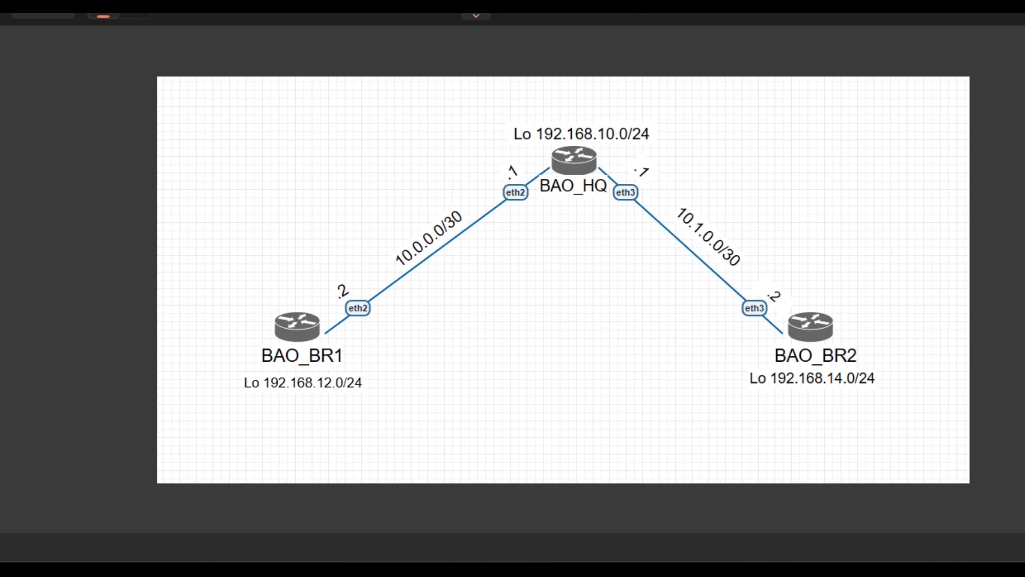
Bring the BAO_HQ window forward, move it aside, and close the empty bridge and address lists.
mouse_move(464, 547)
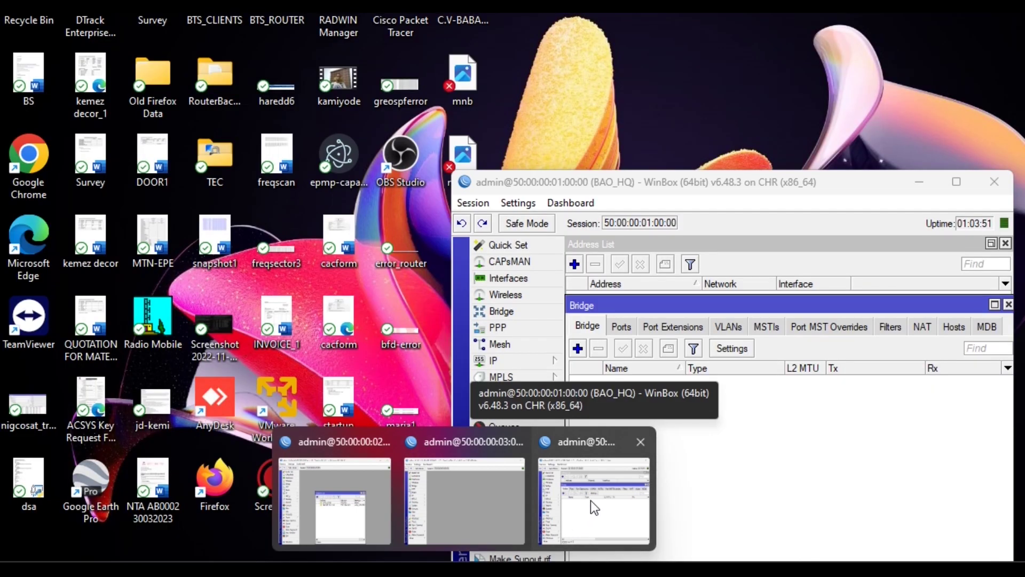
left_click(591, 501)
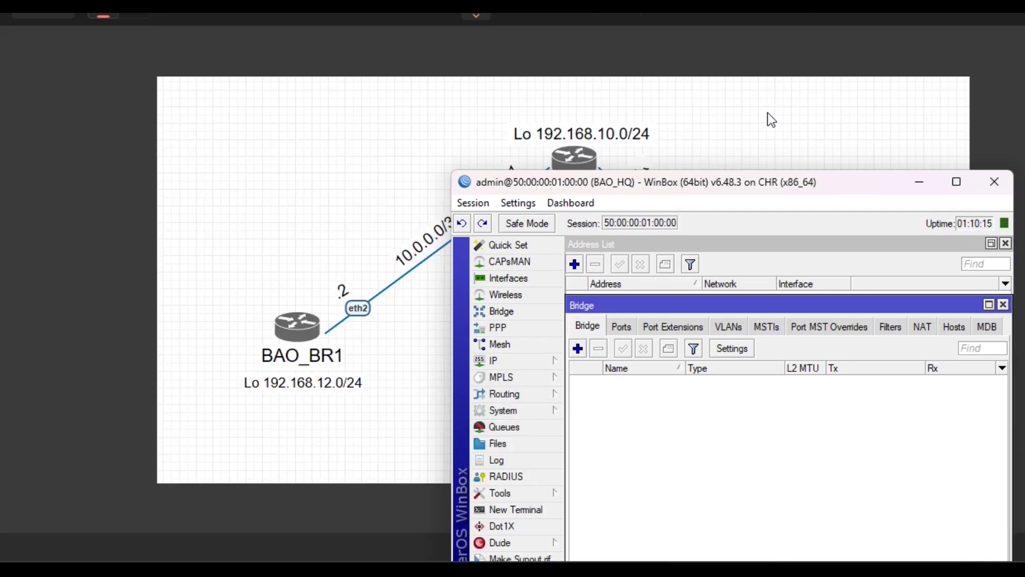
left_click_drag(747, 186, 508, 176)
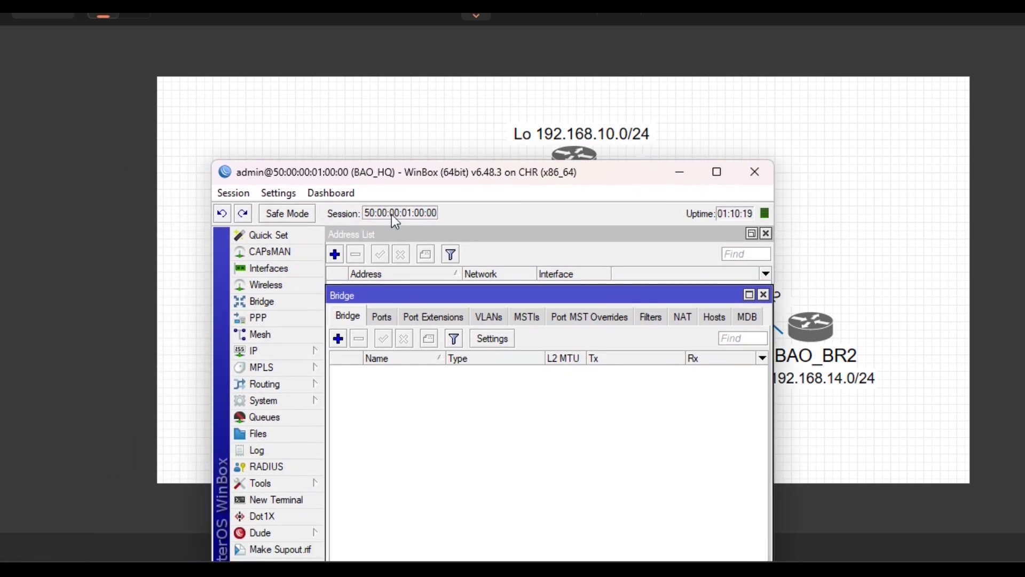
left_click(763, 294)
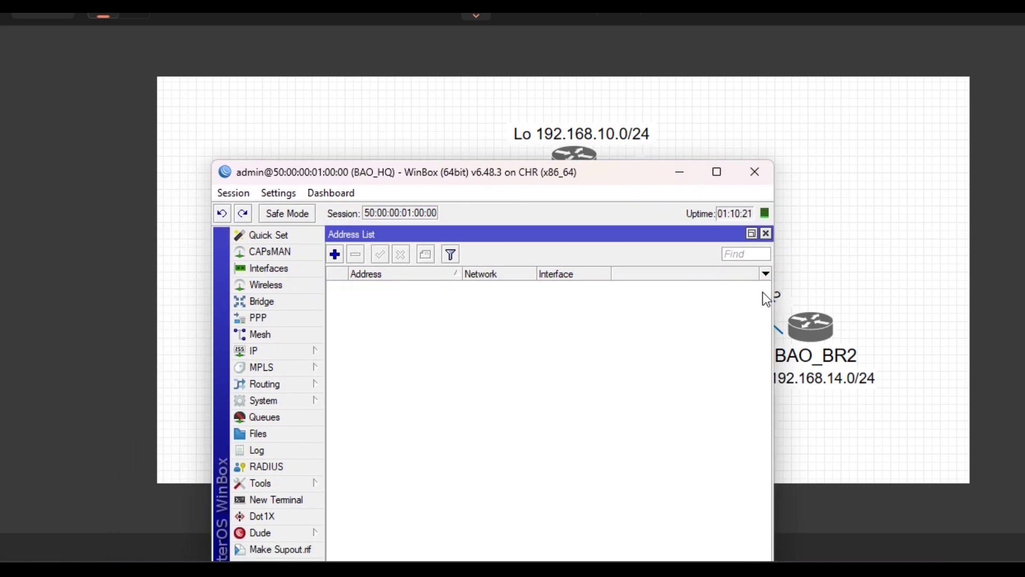
left_click(766, 234)
Create a new bridge named LAN-LOOPBACK with STP protocol mode set to none.
left_click(289, 298)
left_click(338, 338)
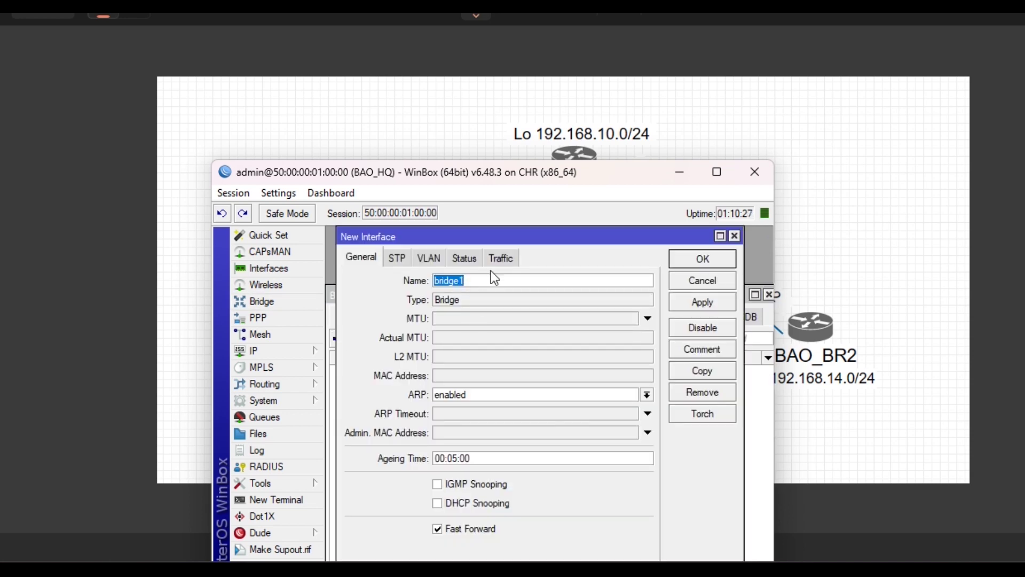
type("LAN-LOOPBACK")
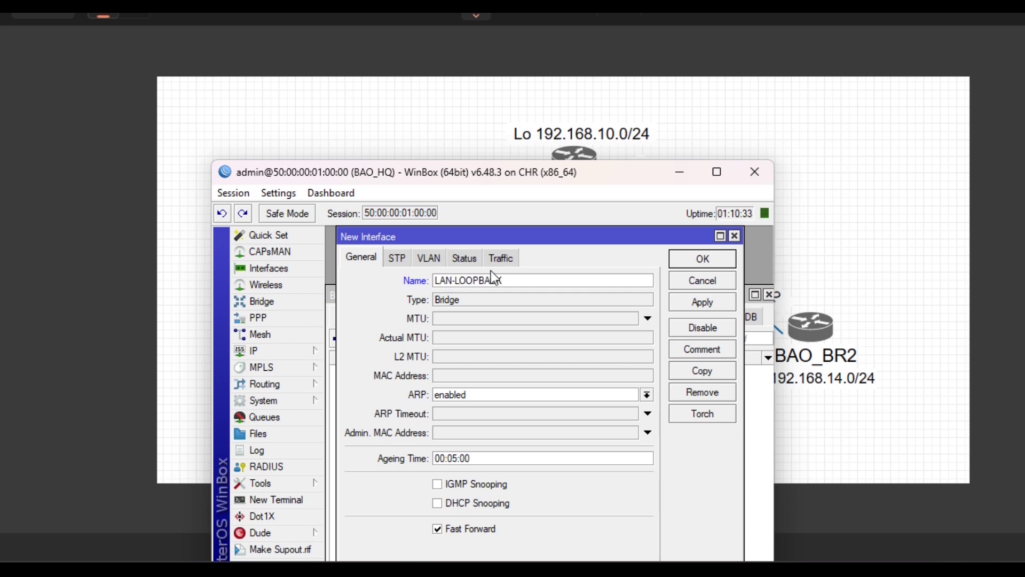
left_click(405, 259)
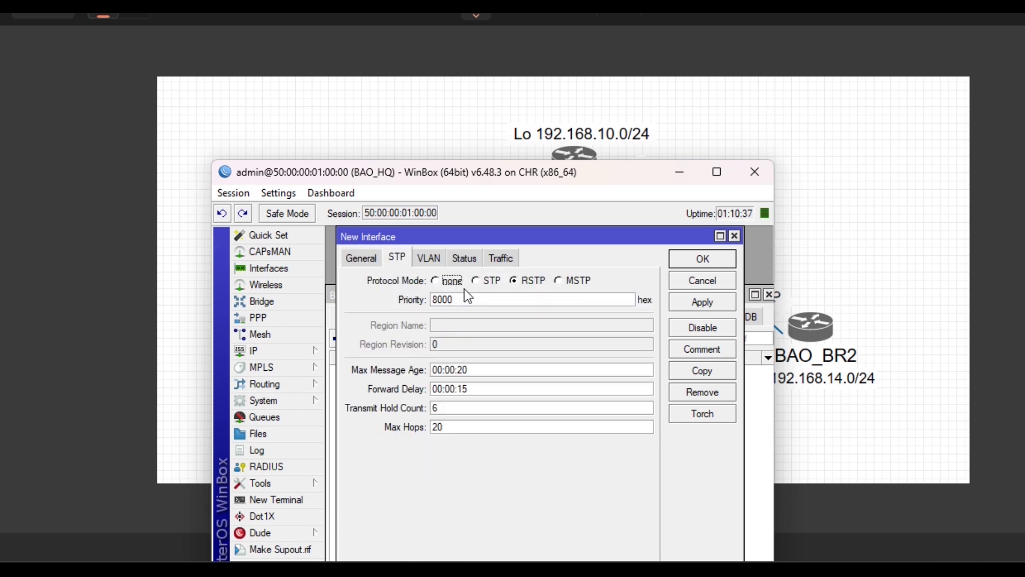
left_click(445, 281)
Apply and confirm the LAN-LOOPBACK bridge, then close the bridge list.
left_click(713, 300)
left_click(704, 260)
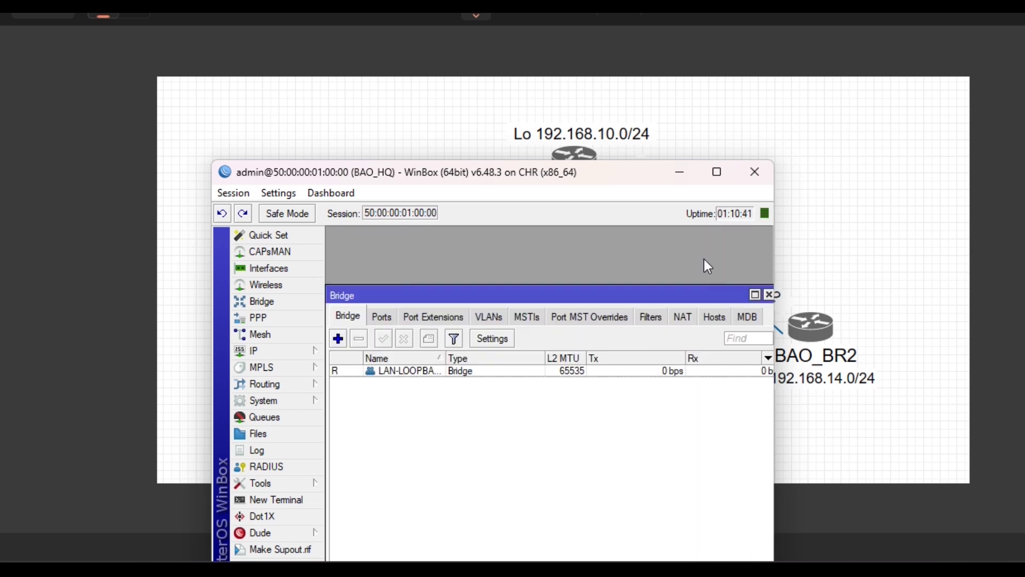
left_click(769, 294)
Add IP address 192.168.10.1/24 on the LAN-LOOPBACK interface.
left_click(268, 352)
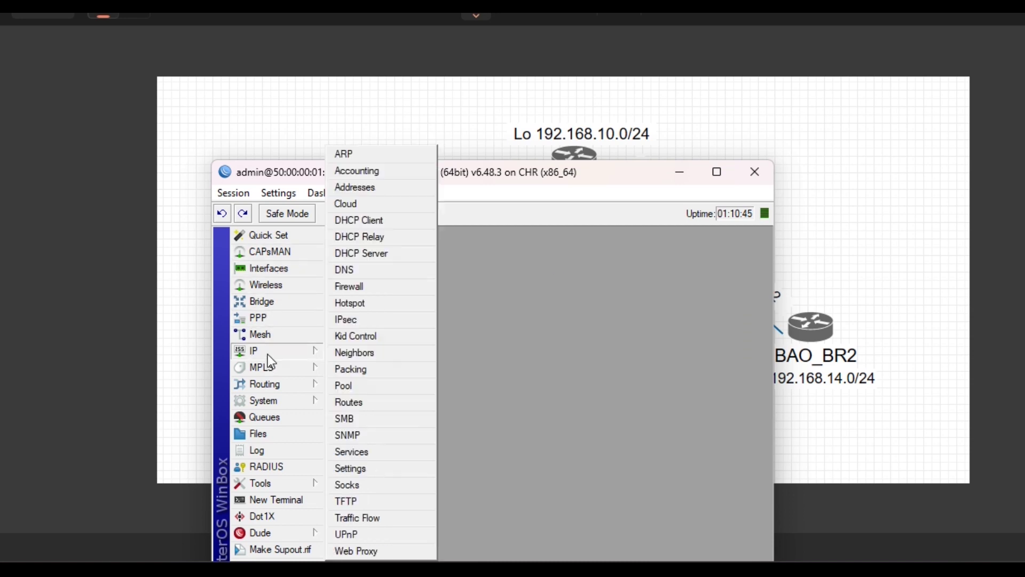
left_click(374, 188)
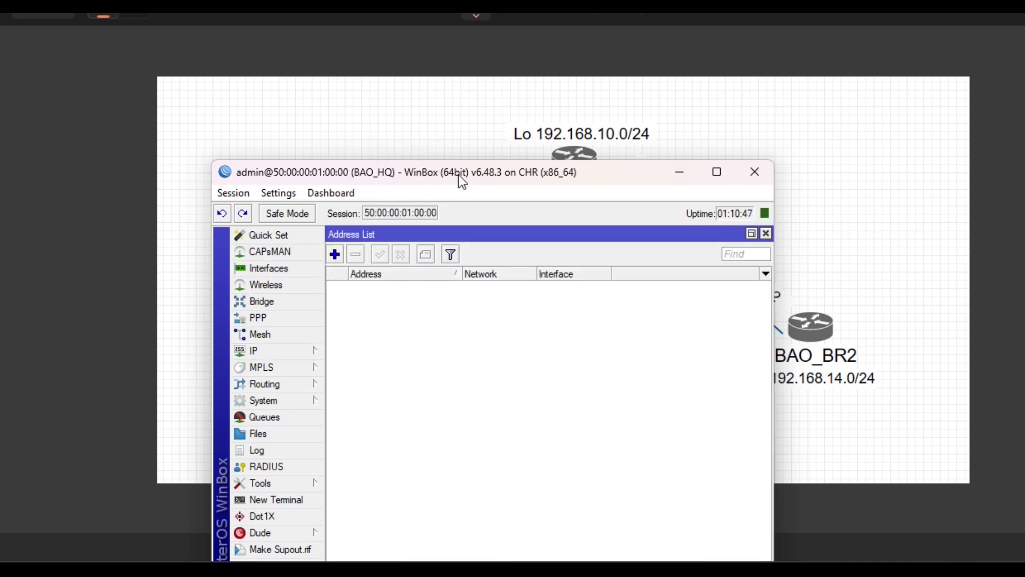
left_click(335, 254)
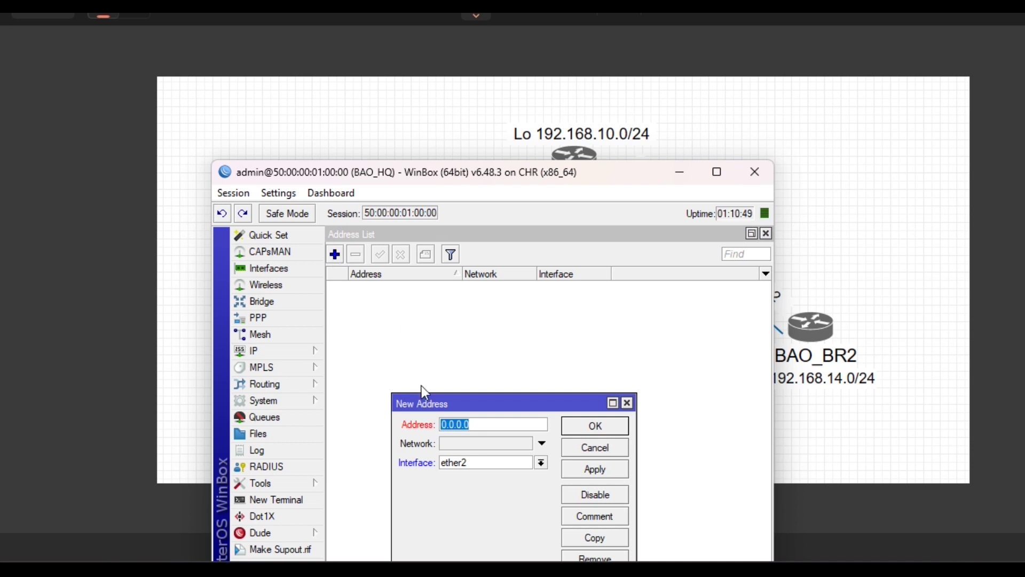
type("192.168.10.1/24")
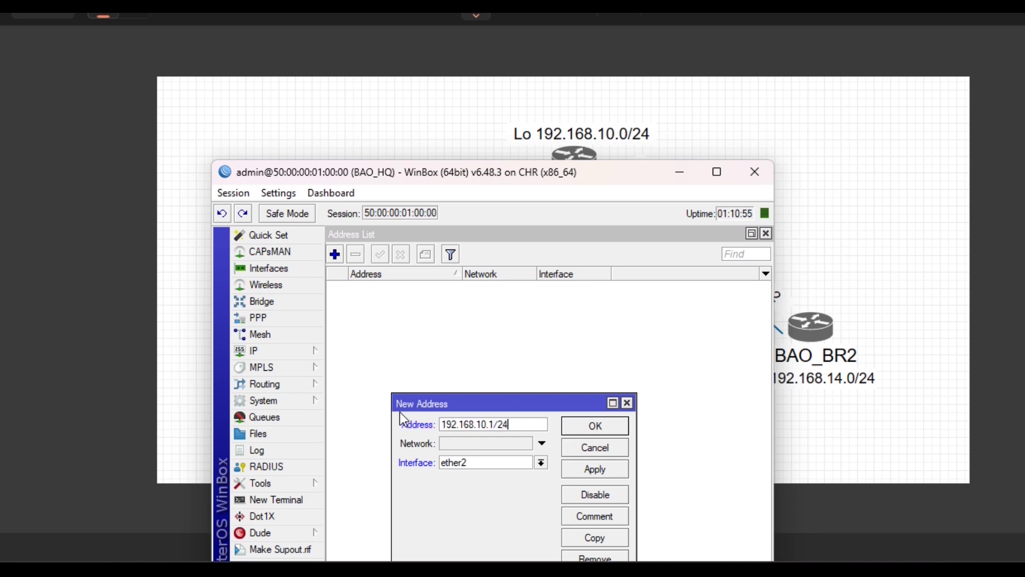
left_click(525, 461)
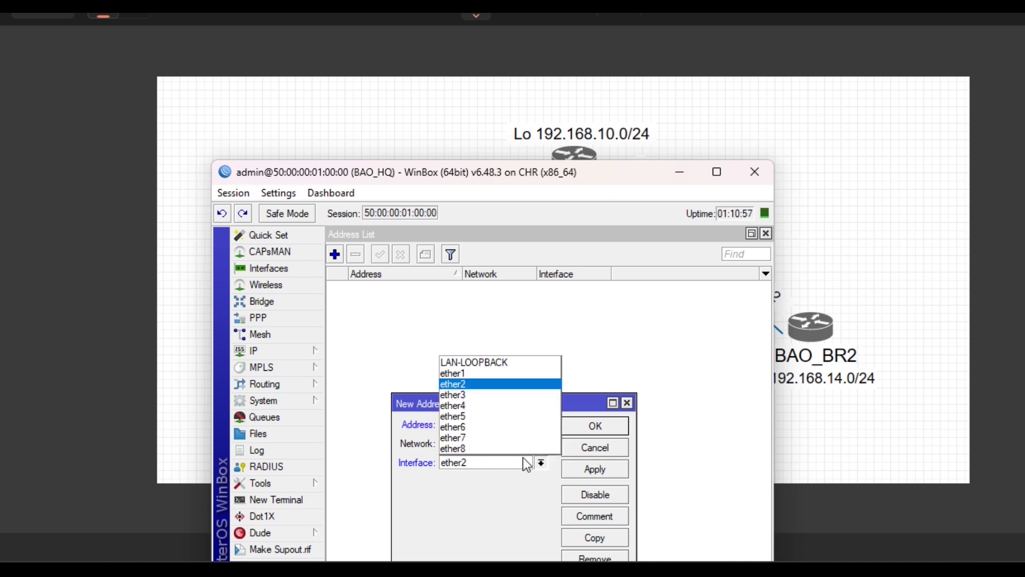
left_click(516, 361)
left_click(584, 473)
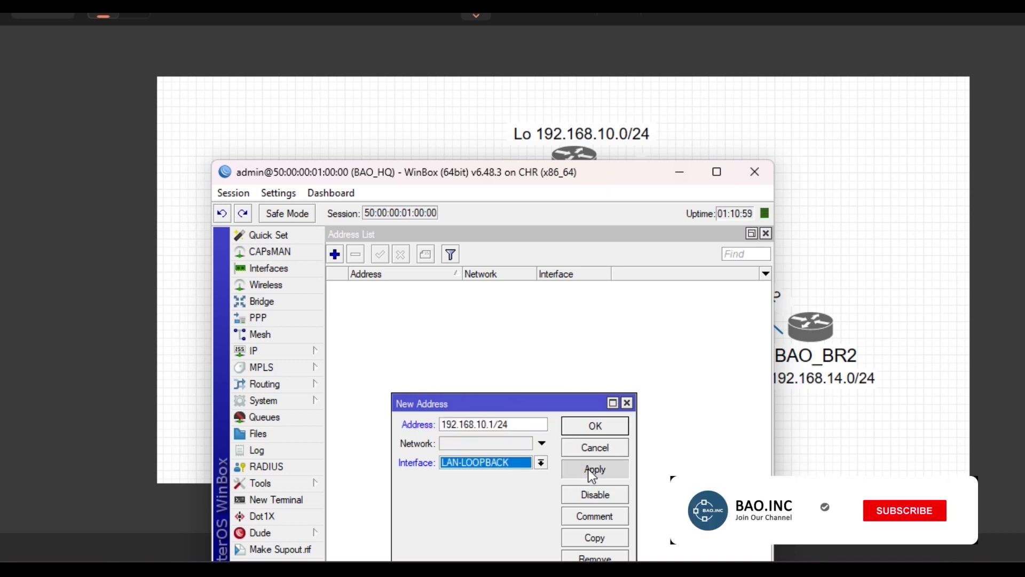
left_click(594, 426)
left_click_drag(530, 174, 640, 203)
In a new terminal under /ip address, add 10.0.0.1/30 on ether2.
left_click(381, 530)
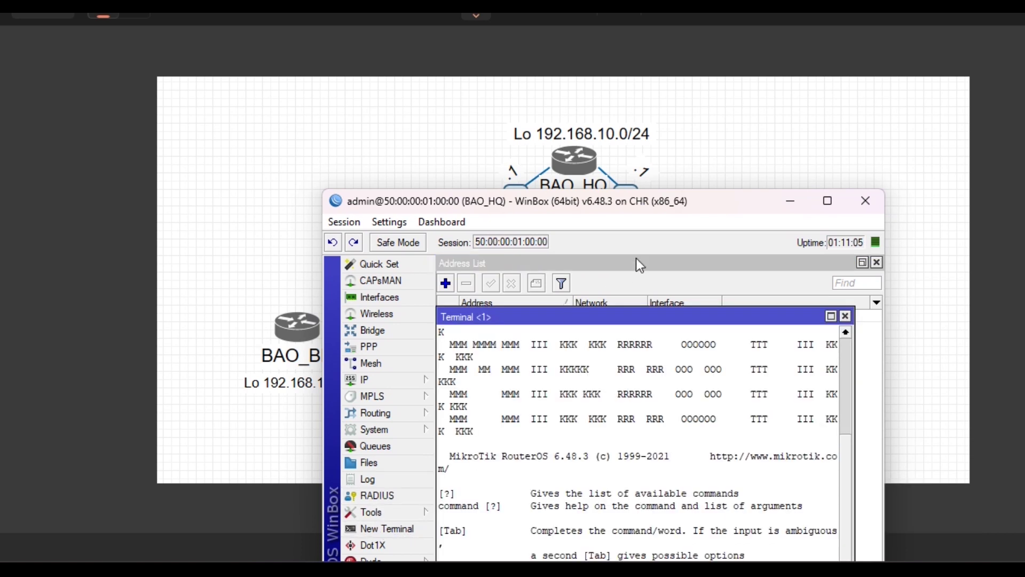
left_click_drag(614, 201, 489, 116)
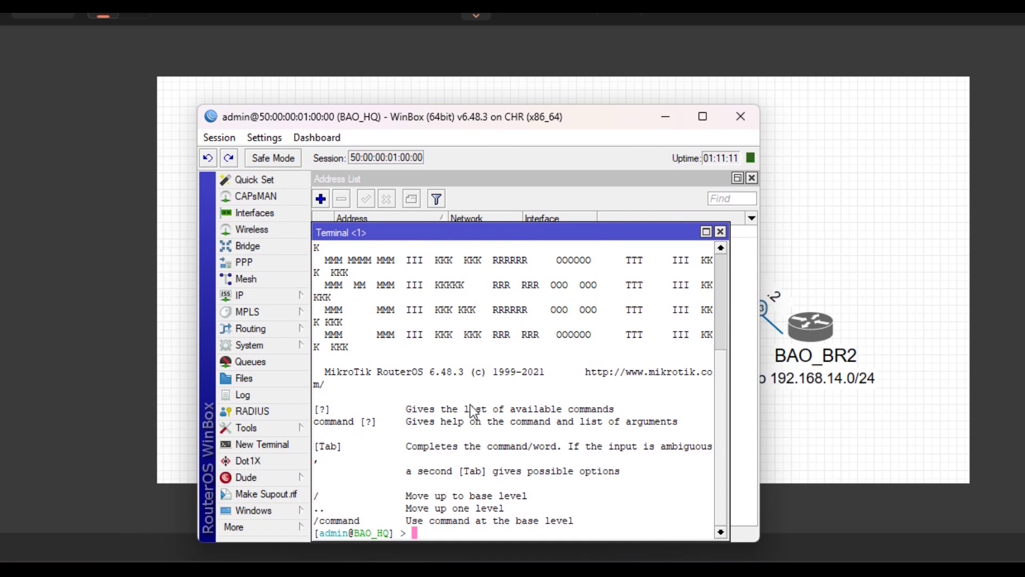
type("ip add")
key("Return")
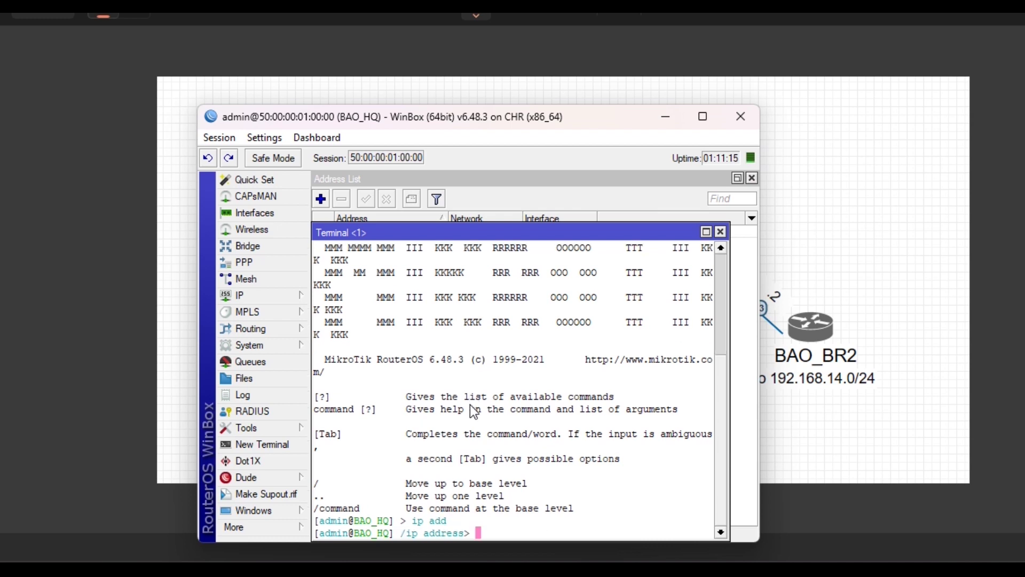
type("add address=10.0.0.1")
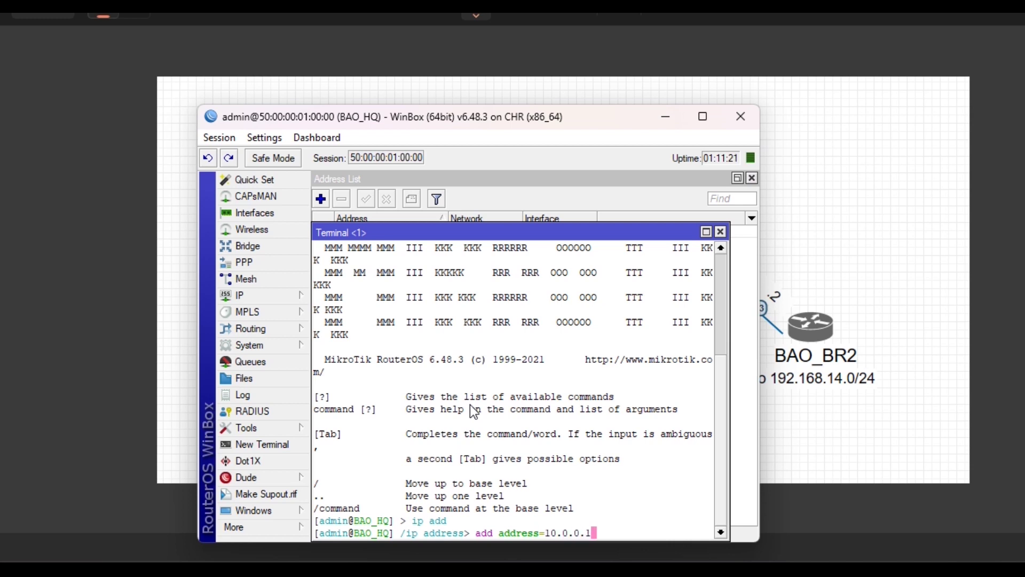
type("/30 interface=")
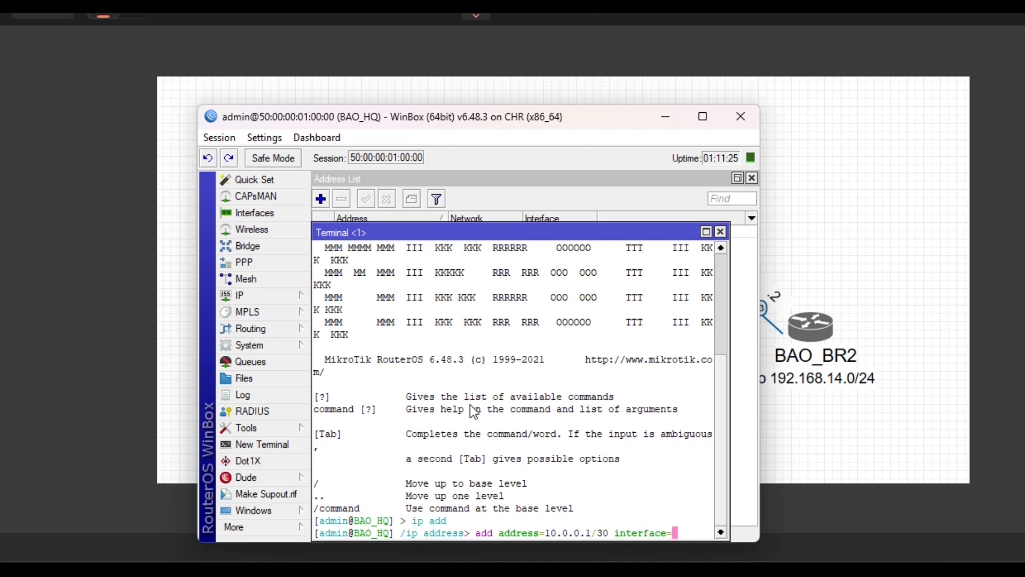
type("ether2")
key("Return")
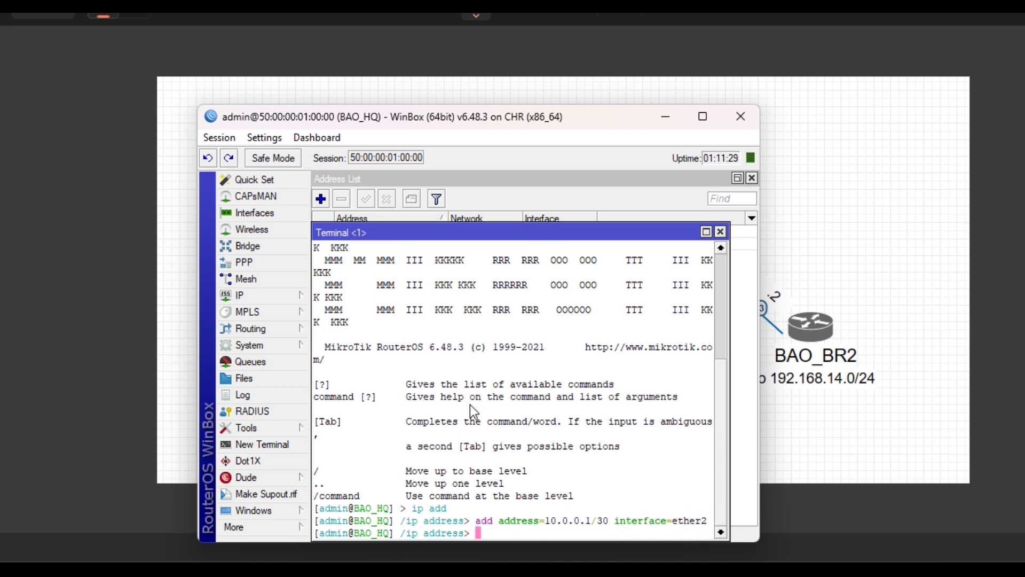
Add 10.1.0.1/30 on ether3, correcting the misspelled interface name.
type("add address=")
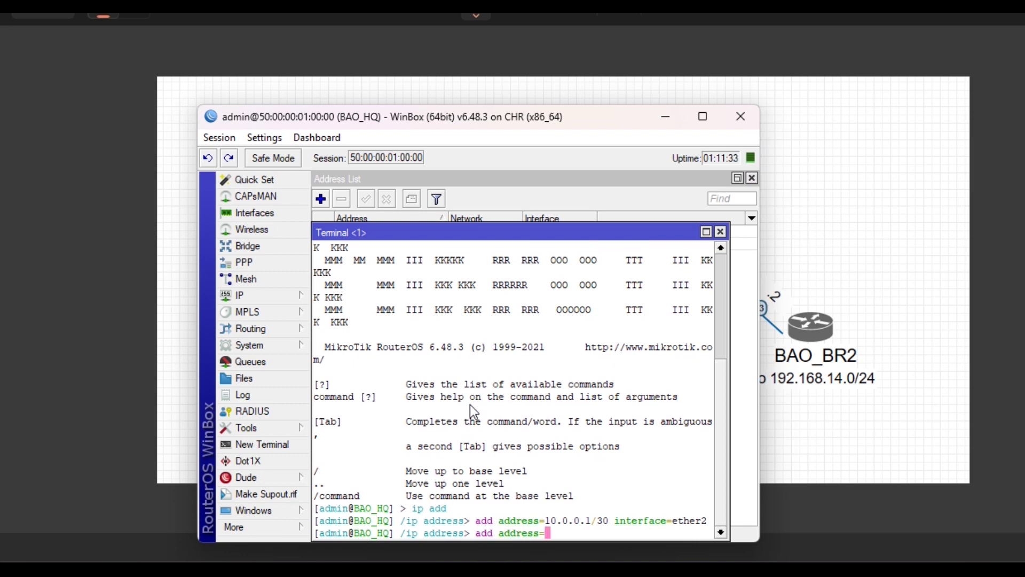
type("10.1.0.1/30 interfa")
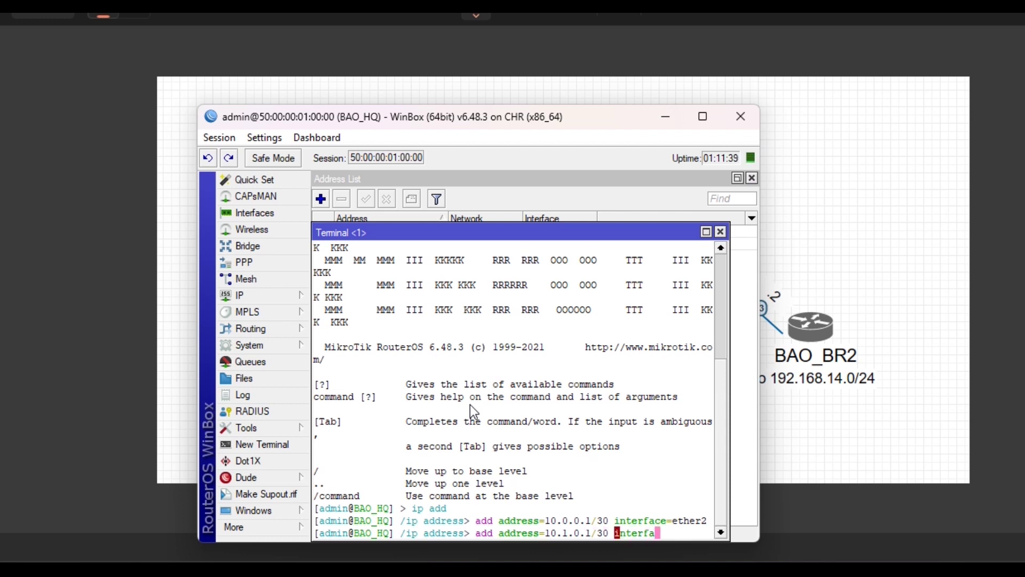
type("=etehr3")
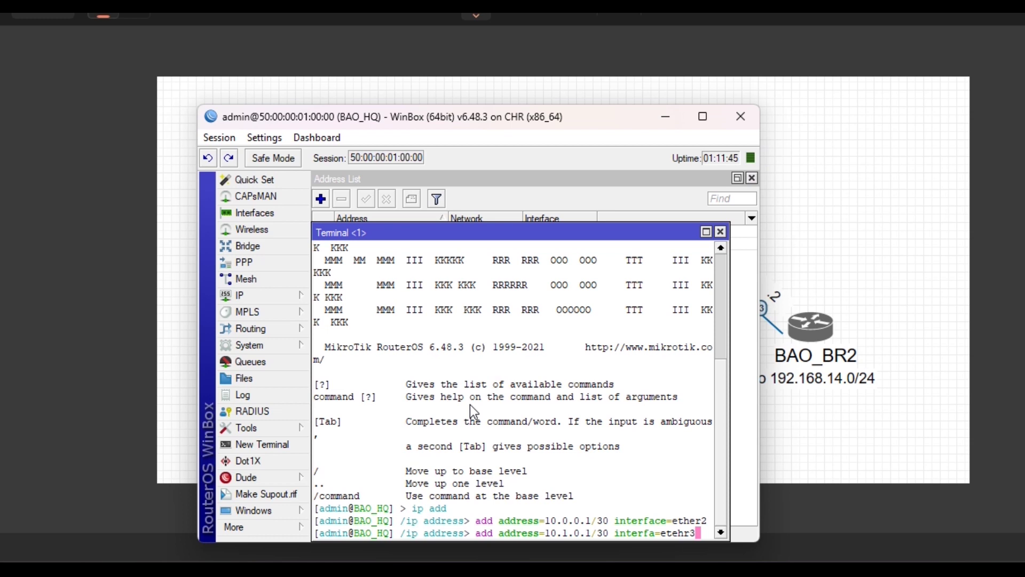
key("BackSpace")
key("BackSpace")
key("BackSpace")
key("BackSpace")
type("her3")
key("Return")
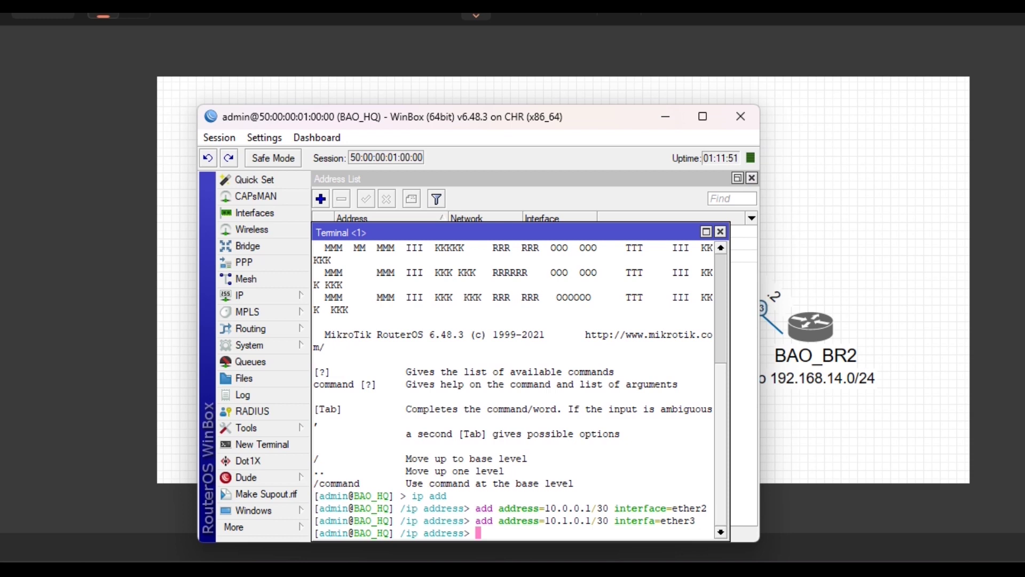
Close the terminal and address list, widen the windows, and open IP > Routes.
left_click(721, 232)
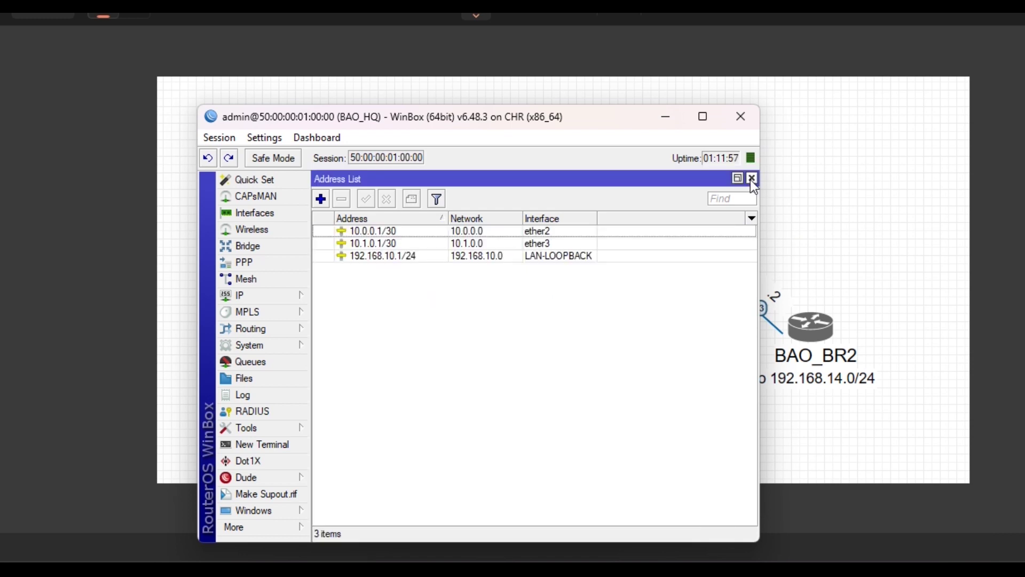
left_click(752, 178)
left_click_drag(776, 190, 955, 193)
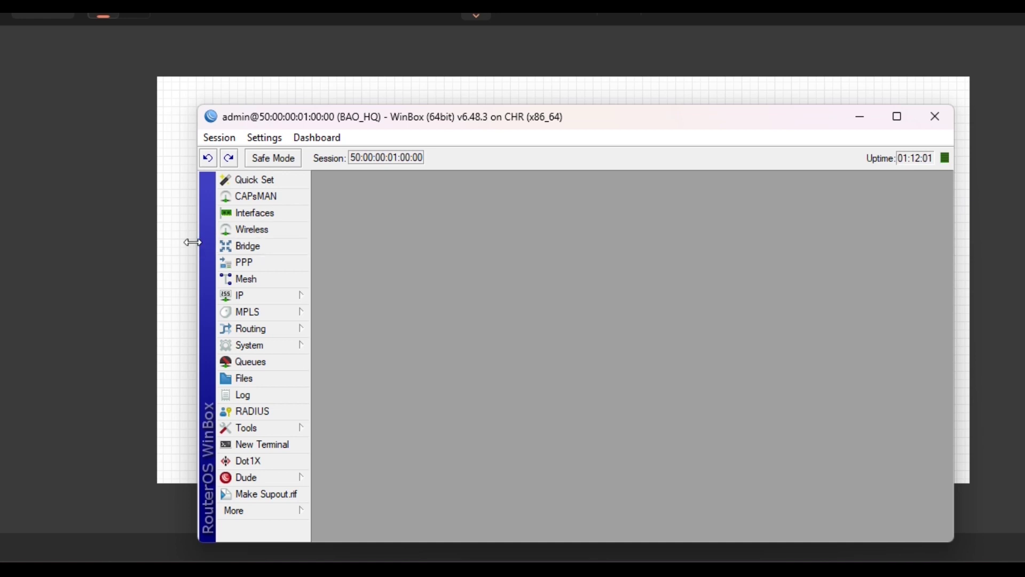
left_click_drag(193, 243, 122, 241)
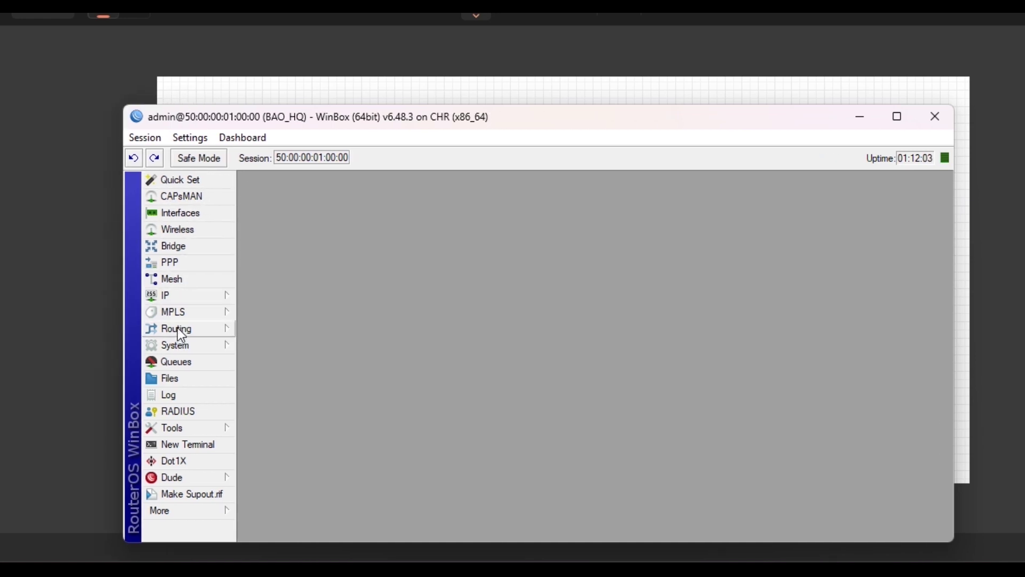
left_click(175, 296)
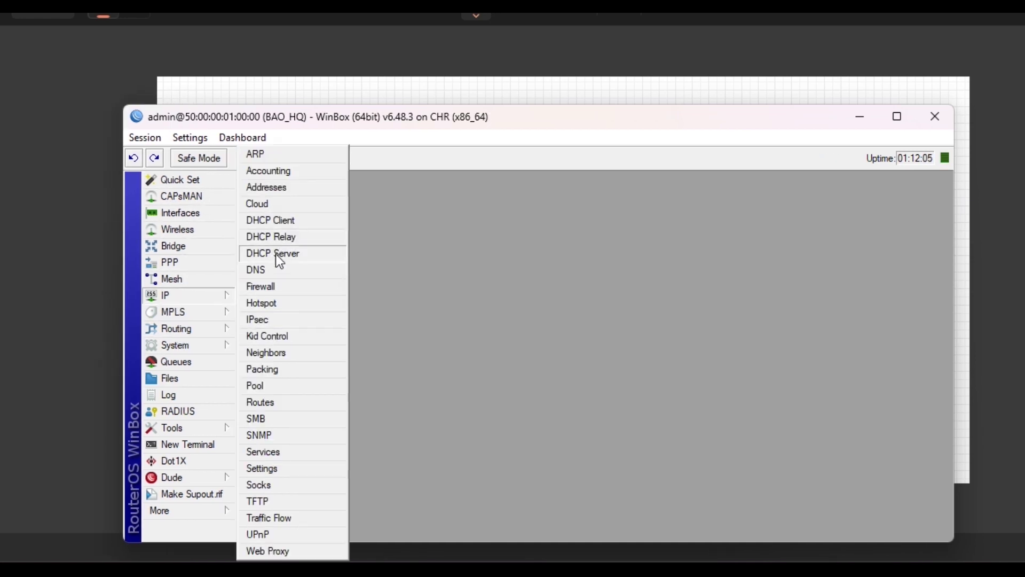
left_click(261, 406)
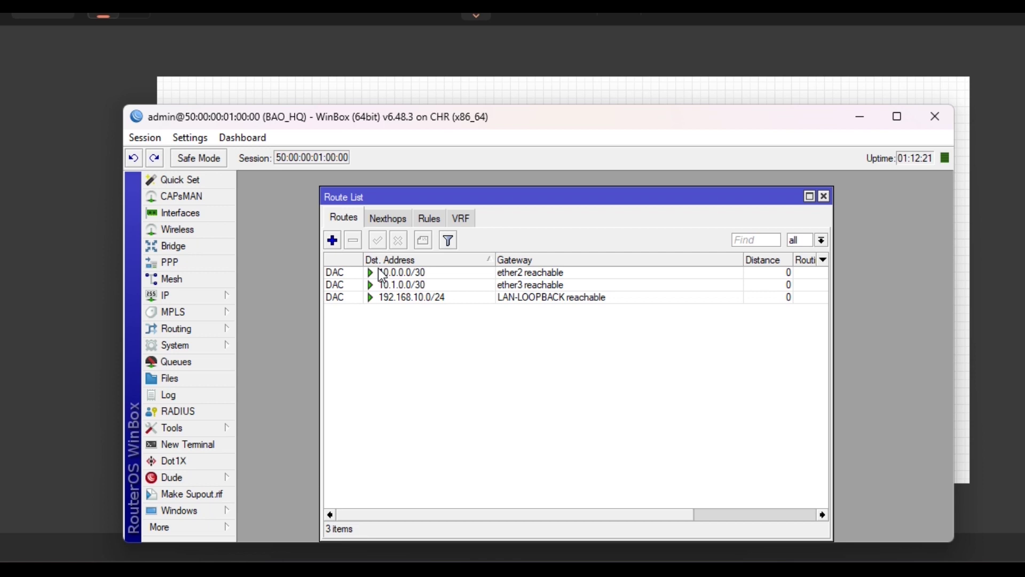
Add a static route with destination 190.168.12.0/24 and gateway 10.0.0.2.
left_click(335, 242)
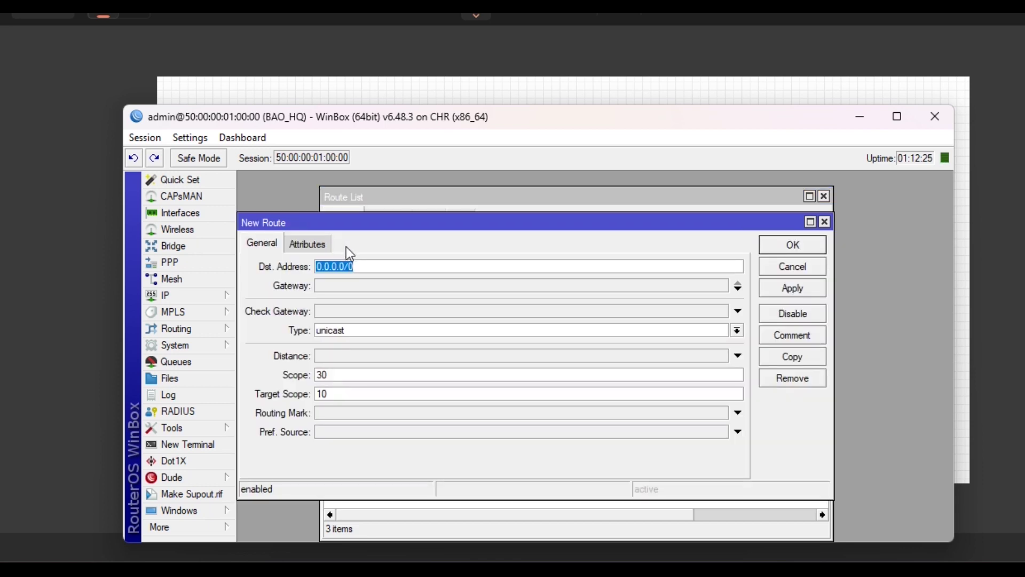
type("190.168.12.0/24")
left_click(349, 285)
type("10.0.0.2")
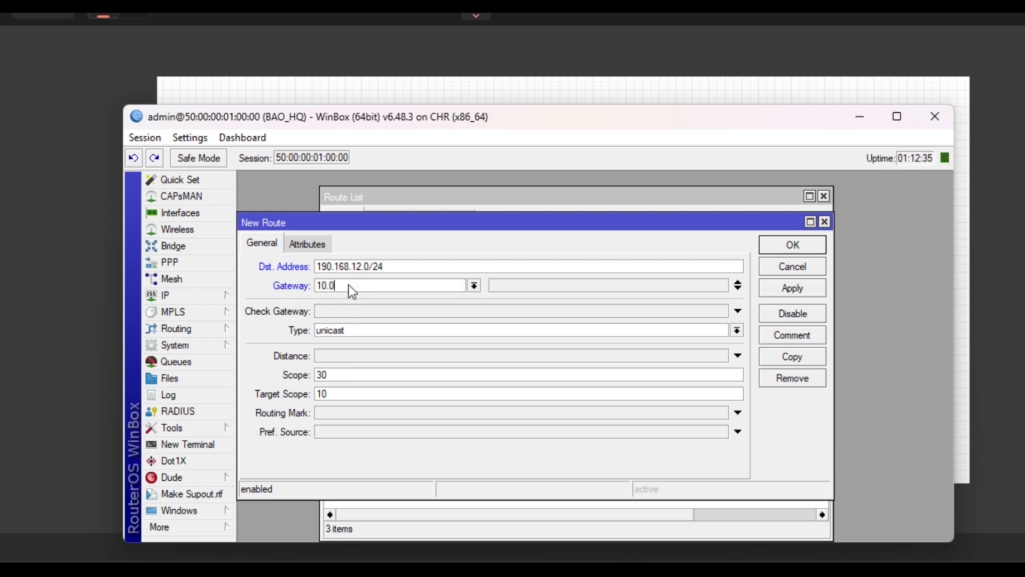
left_click(788, 289)
left_click(787, 246)
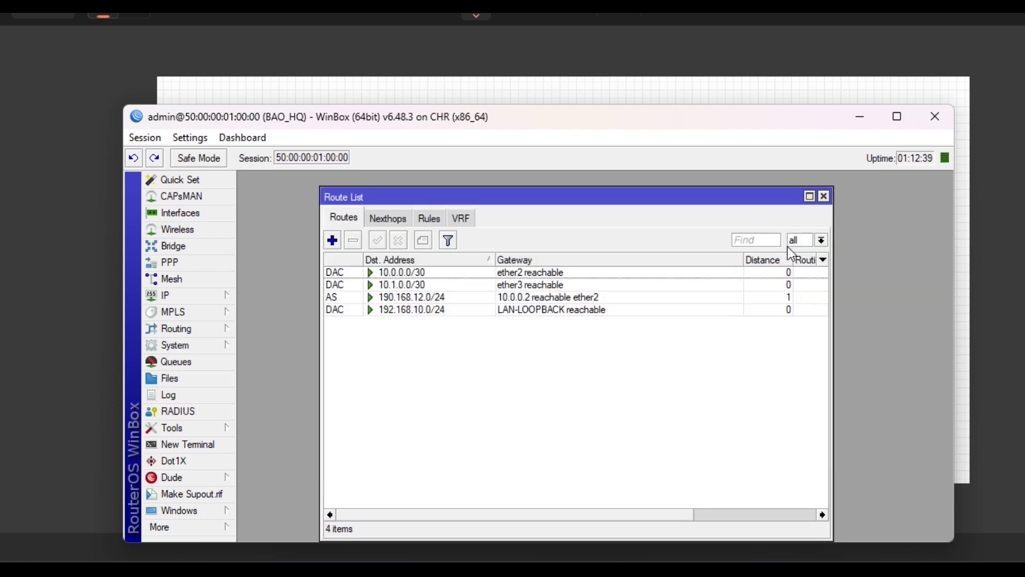
After checking the topology diagram, add a route to 192.168.14.0/24 via gateway 10.1.0.2.
left_click(333, 242)
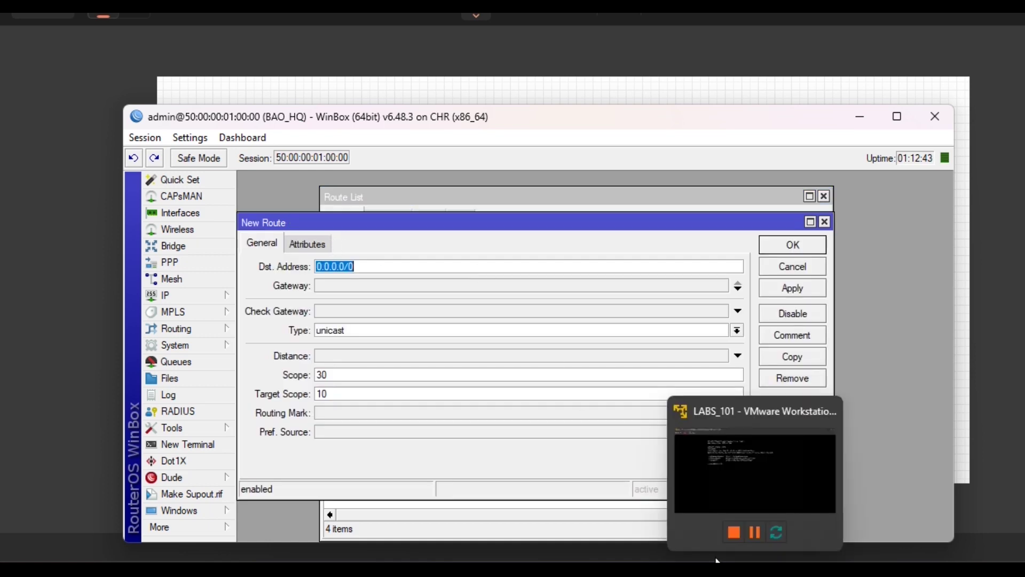
left_click(828, 508)
left_click(821, 526)
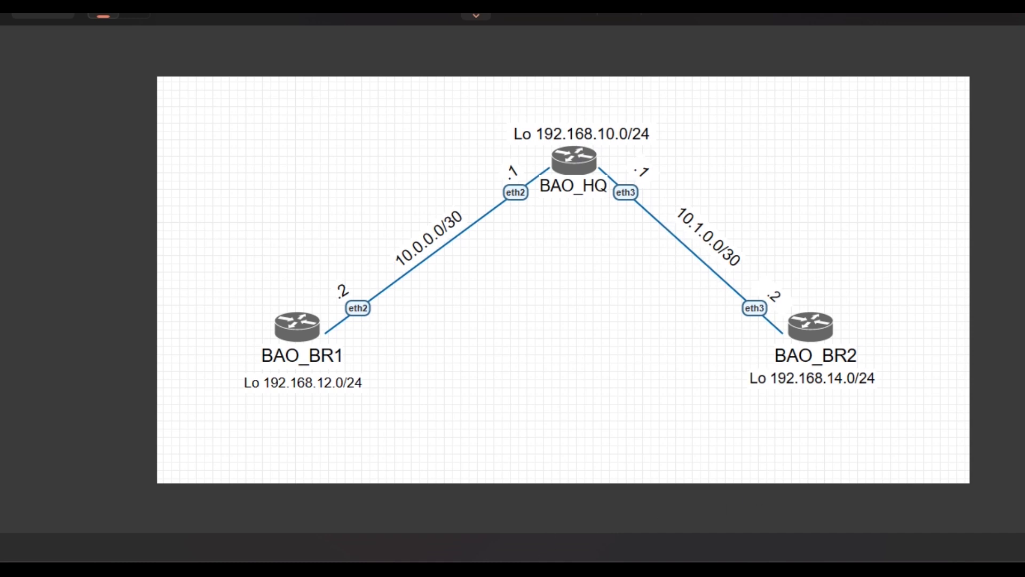
mouse_move(395, 555)
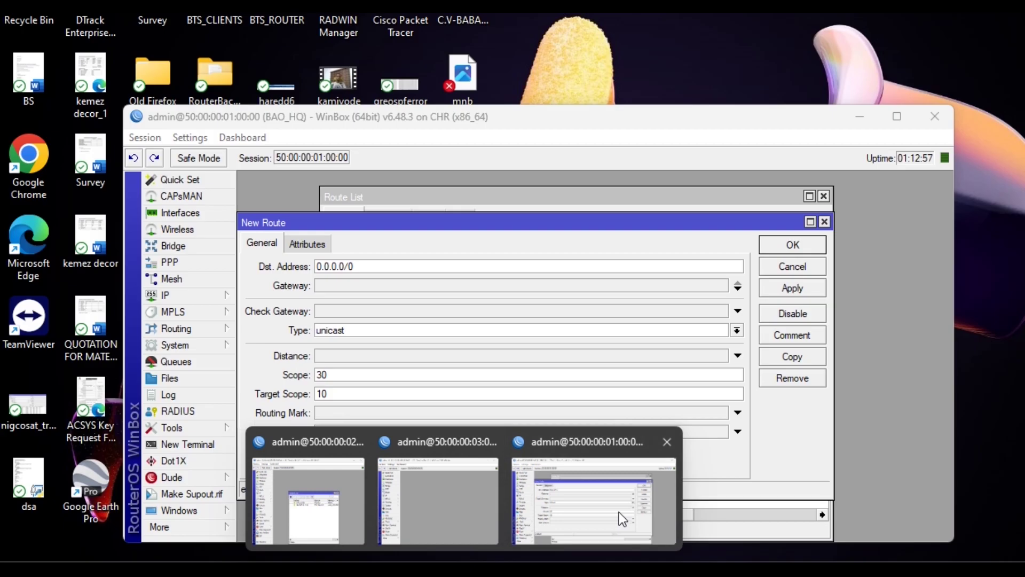
left_click(620, 512)
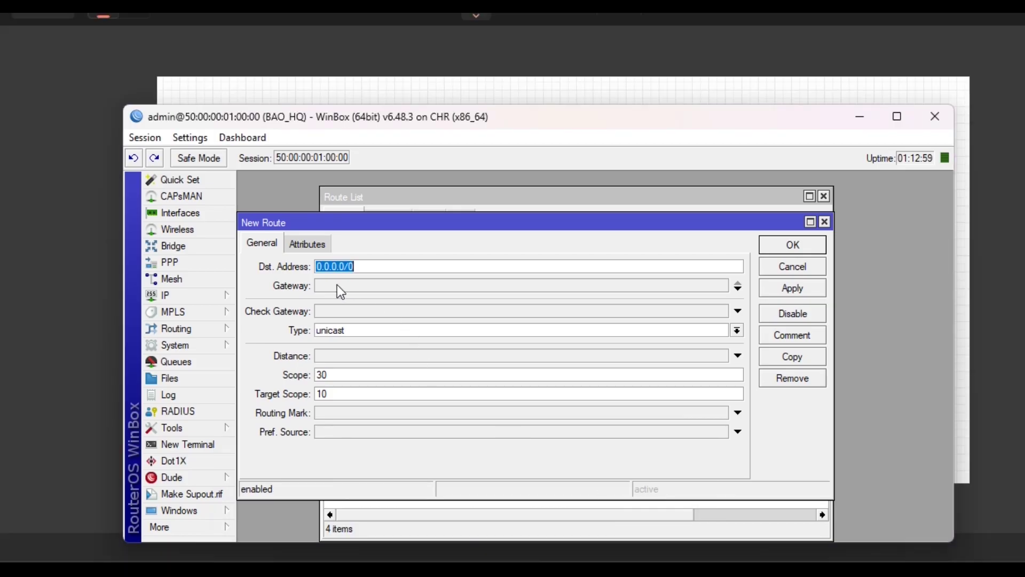
type("192.168.014.0")
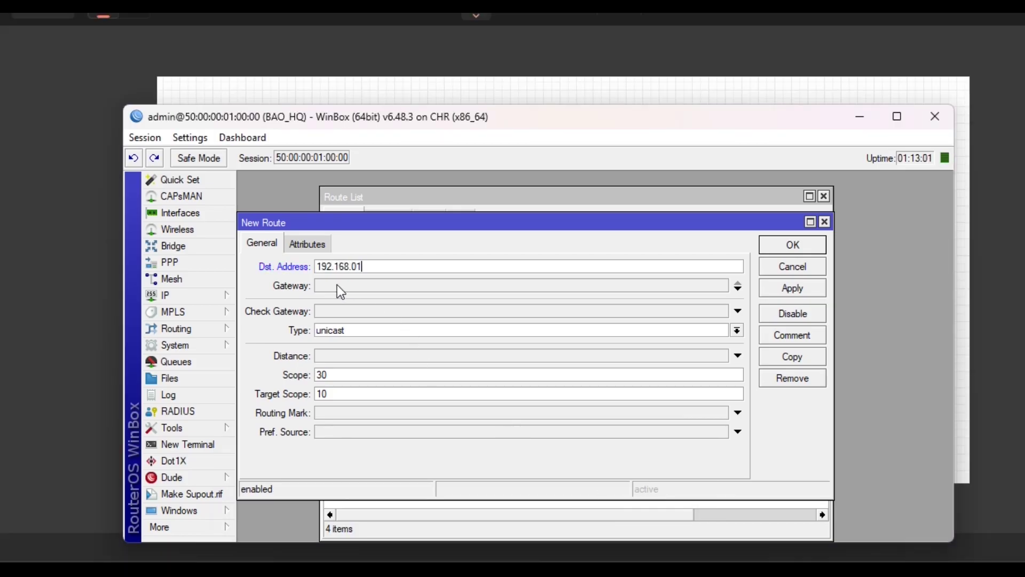
key("BackSpace")
key("BackSpace")
key("BackSpace")
key("BackSpace")
key("BackSpace")
type("14.0/24")
left_click(368, 293)
type("10.1.0")
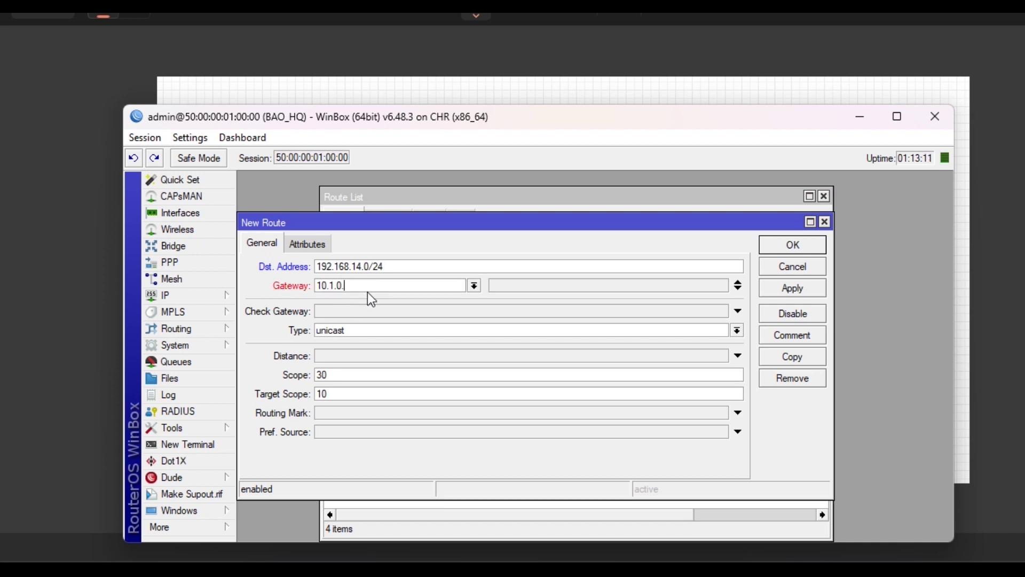
type(".2")
left_click(817, 290)
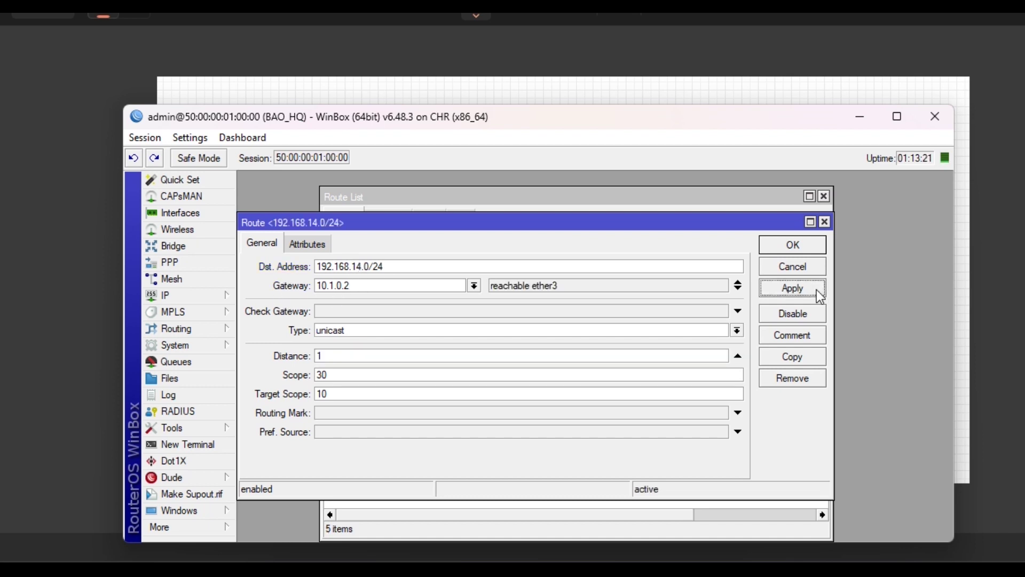
left_click(789, 248)
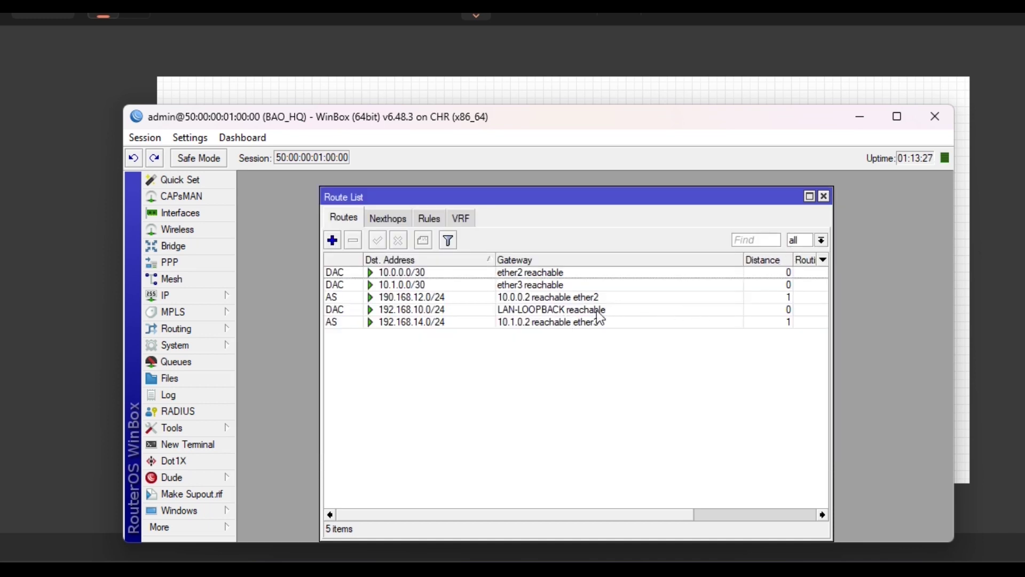
Maximize the Route List to view all five routes with their Pref. Source values.
left_click(809, 196)
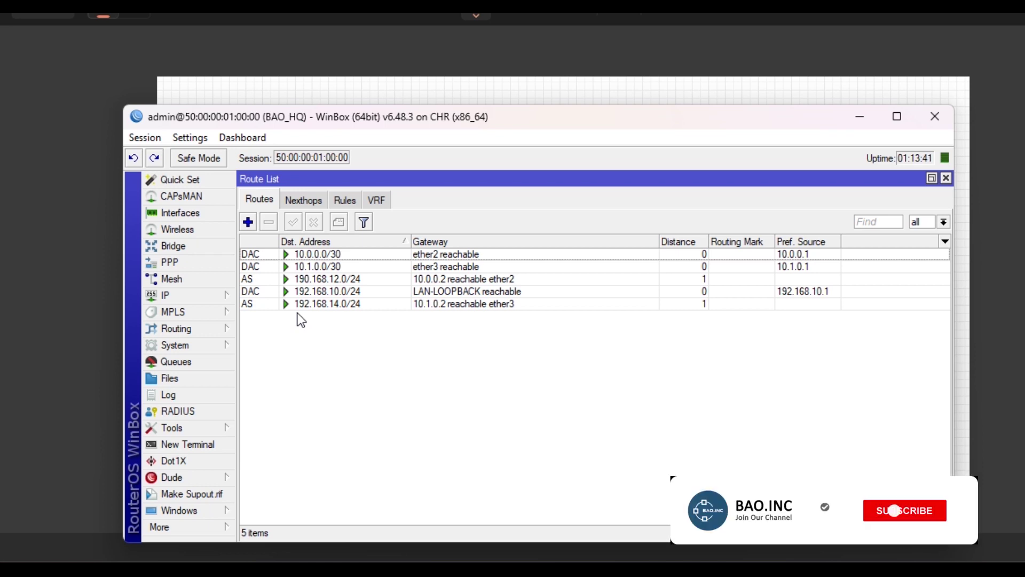
Run 'ip route print' in a terminal to verify the routes, then minimize WinBox.
left_click(206, 445)
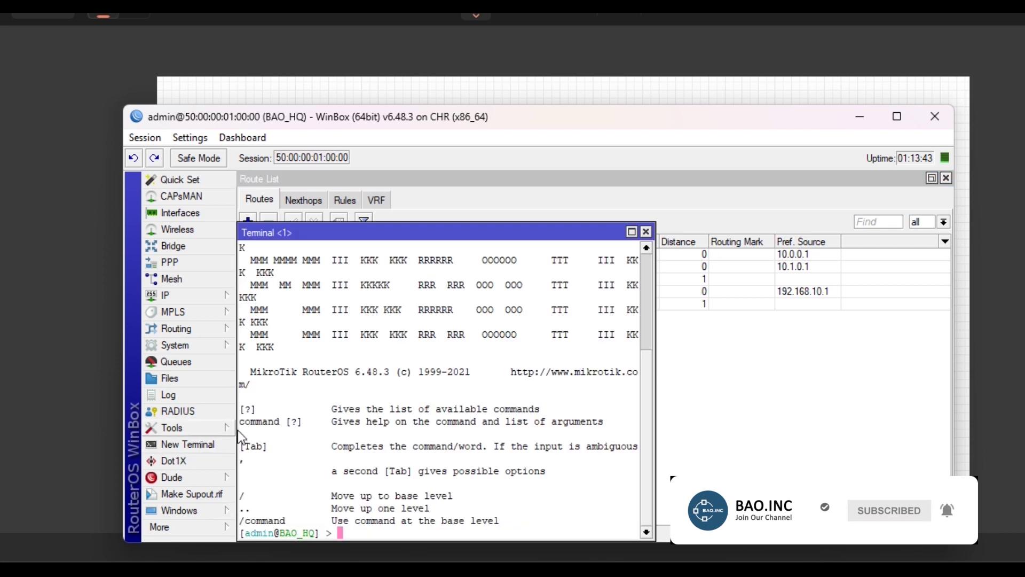
type("ip ")
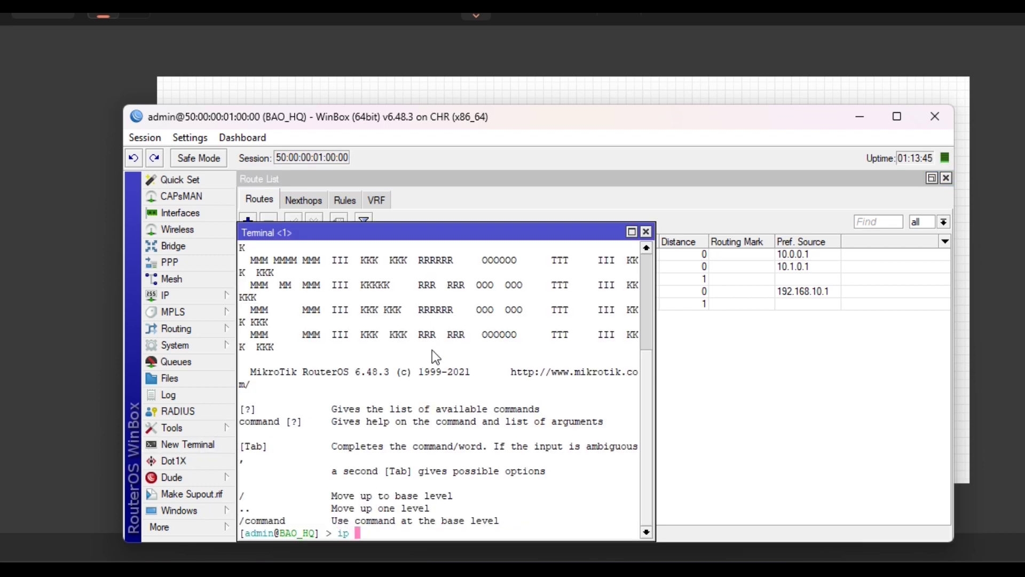
type("route print")
key("Return")
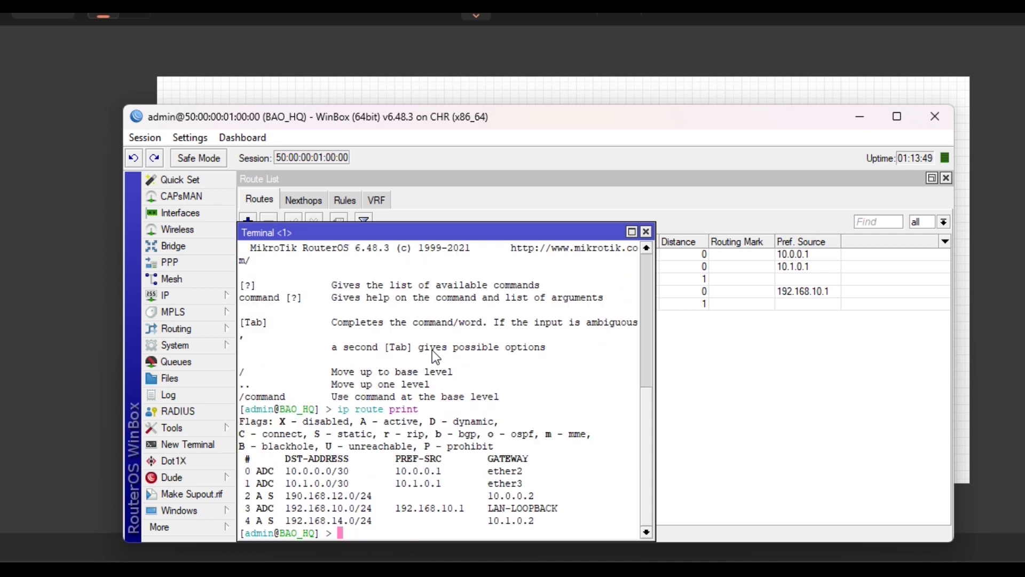
left_click(646, 232)
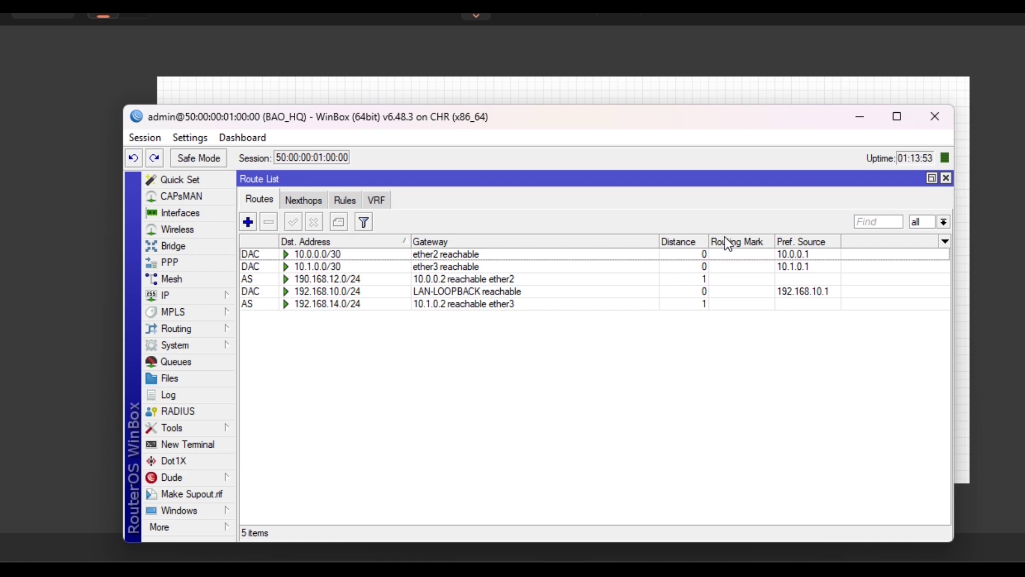
left_click(866, 115)
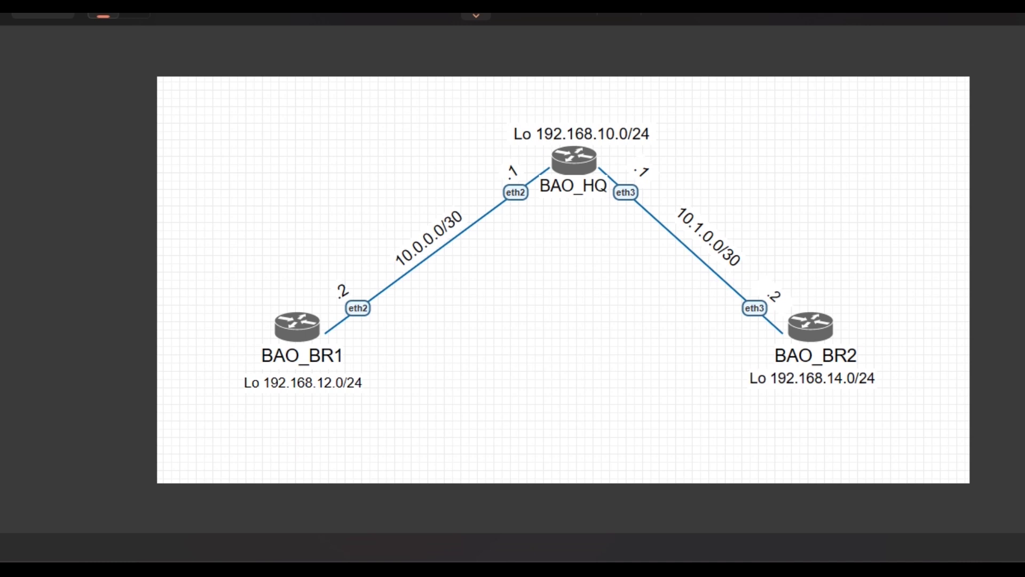
Restore the BAO_BR1 window, close its address list, and open a New Terminal.
mouse_move(465, 556)
left_click(323, 507)
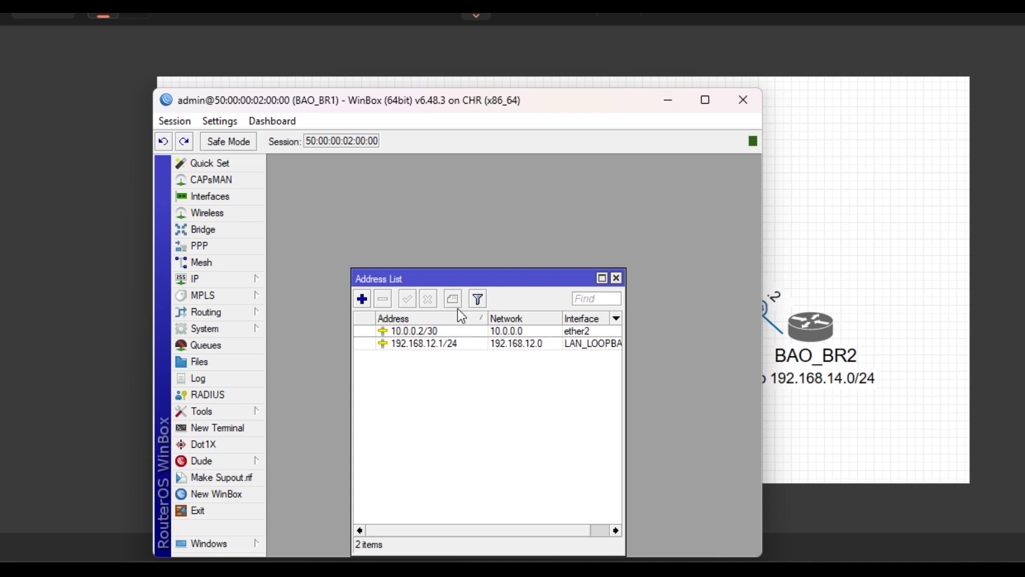
left_click(617, 278)
left_click(219, 282)
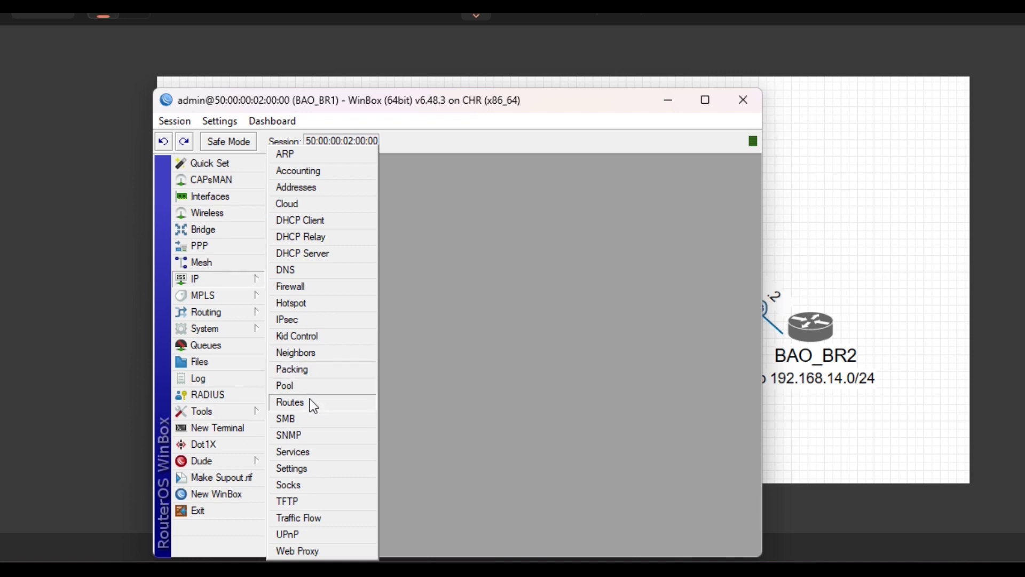
left_click(497, 410)
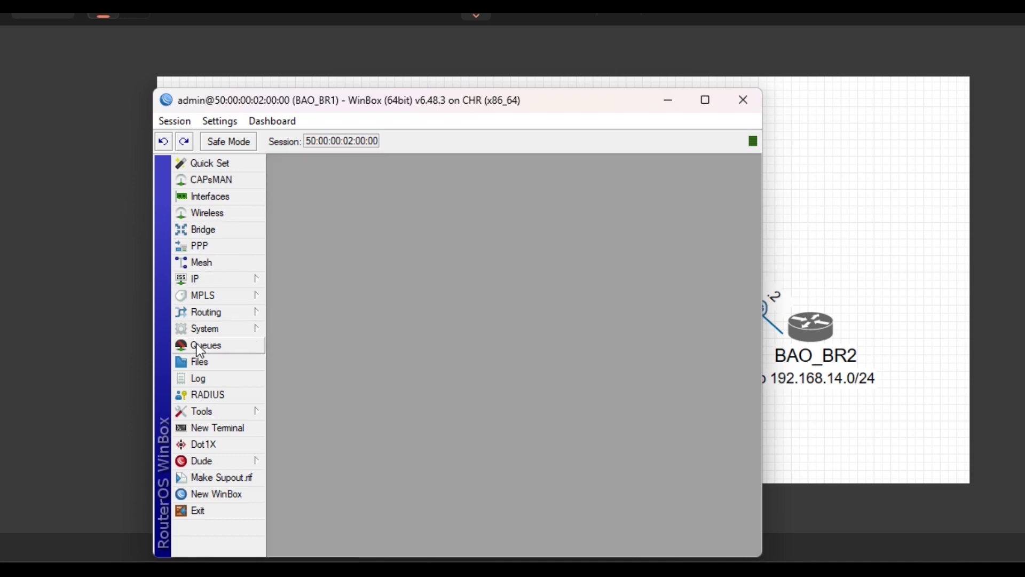
left_click(214, 427)
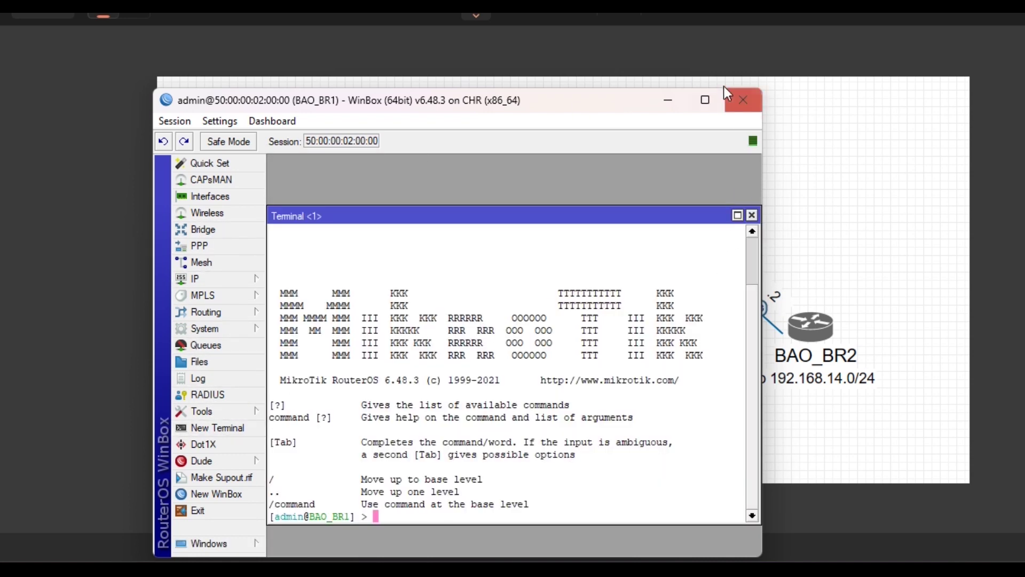
Under /ip route, run 'add dst-address=192.168.10.0/24 gateway=10.0.0.1'.
left_click_drag(761, 170, 963, 176)
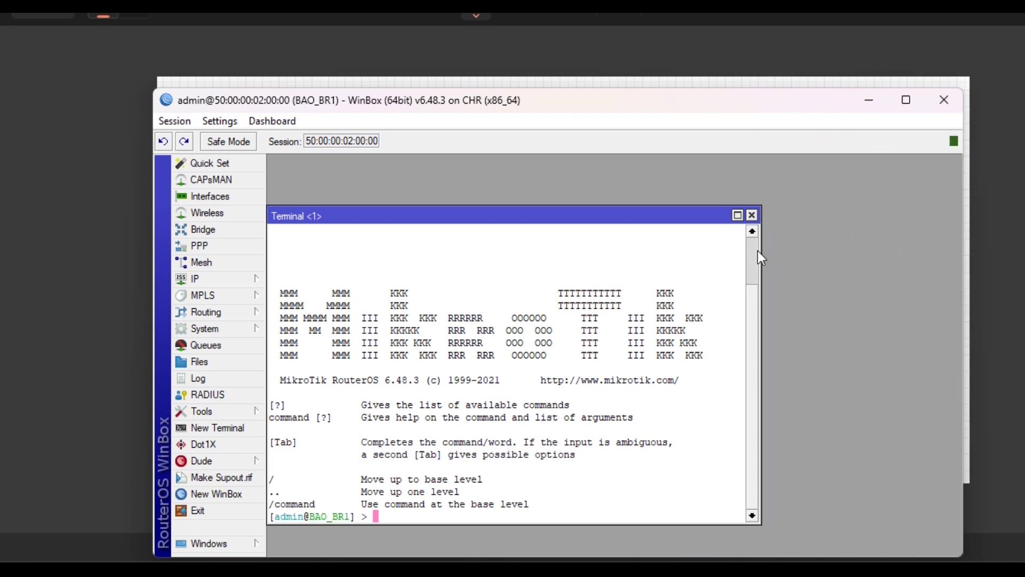
left_click_drag(761, 258, 894, 299)
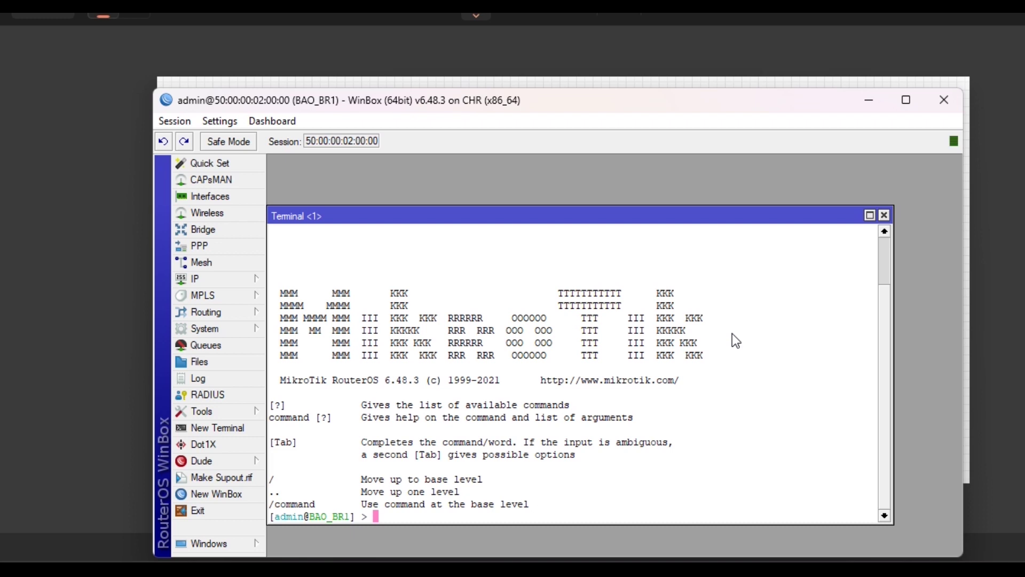
type("ip route")
key("Return")
type("add dst")
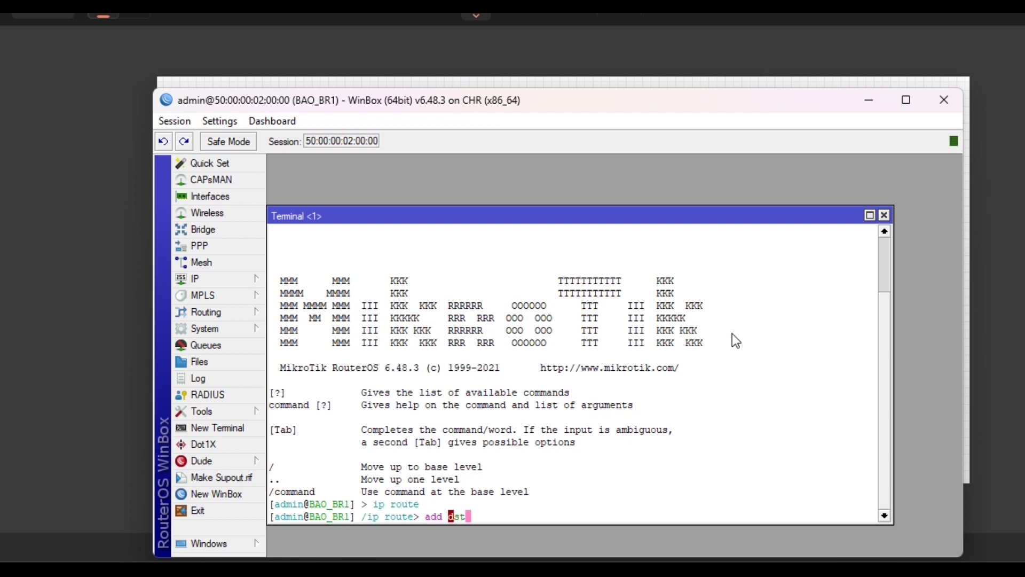
key("Tab")
type("192.")
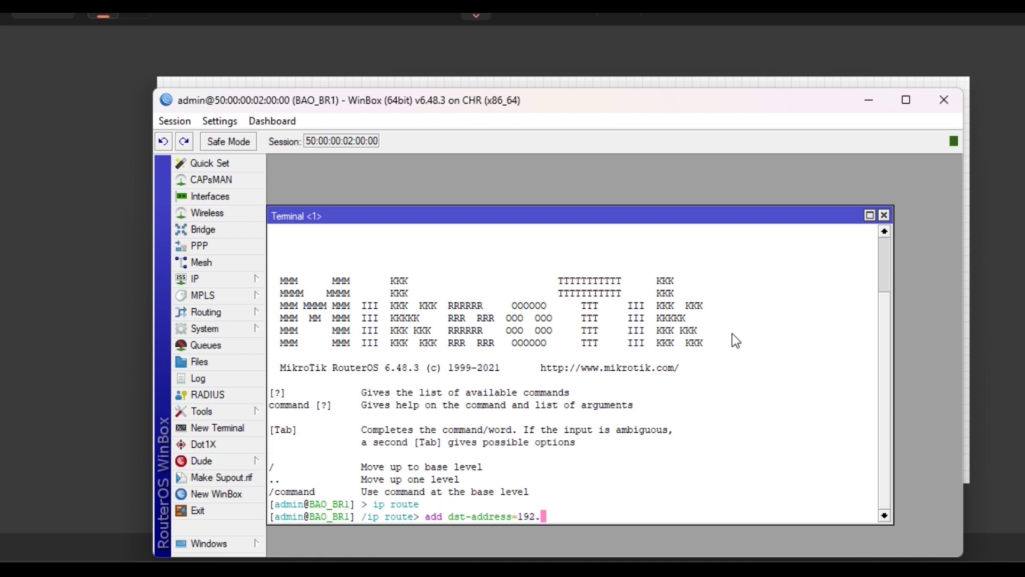
type("168.10.0/24 gatew")
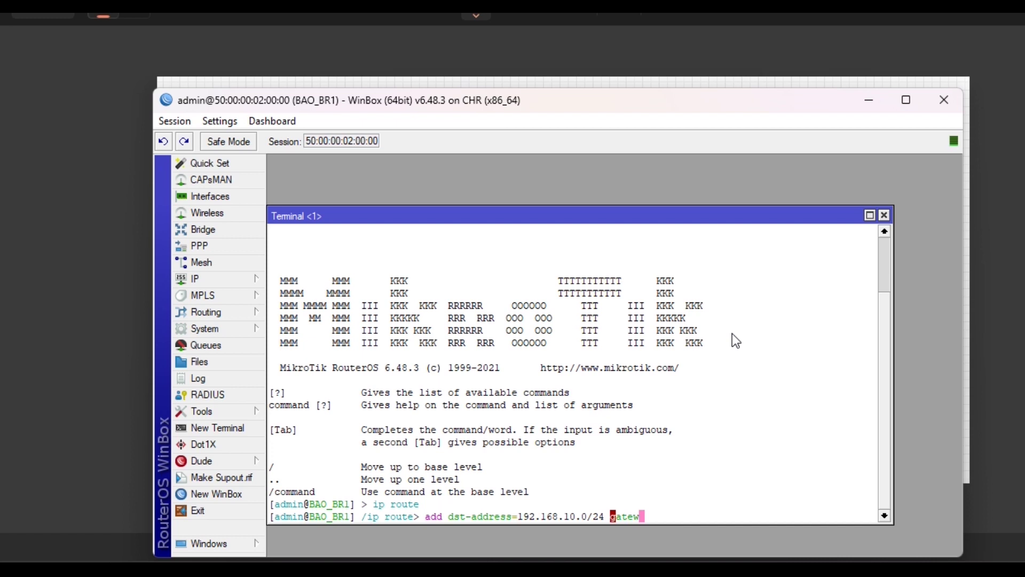
type("ay=10.0.0.1")
key("Return")
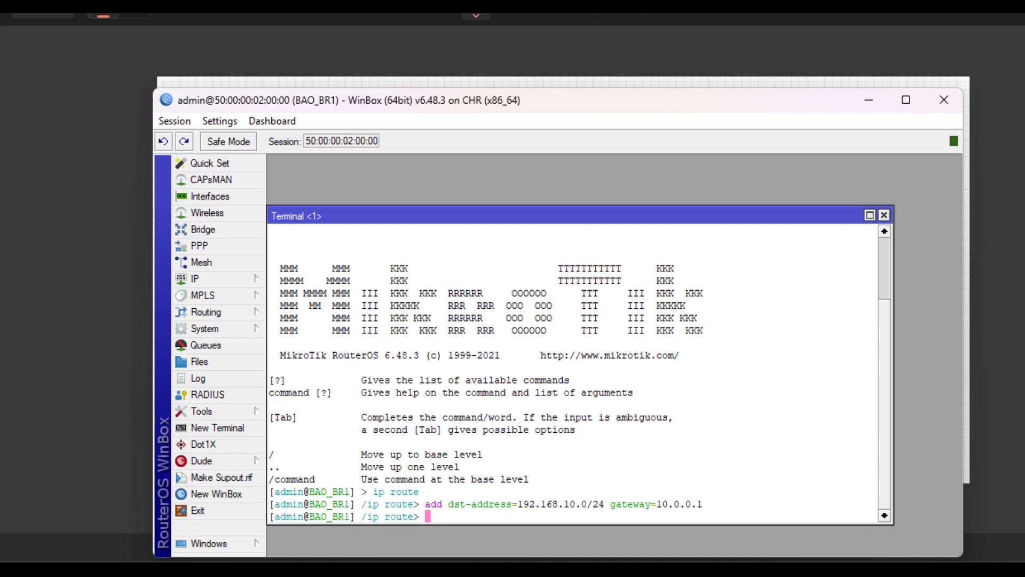
List BAO_BR1's route table with print, then return to the root command level.
type("print")
key("Return")
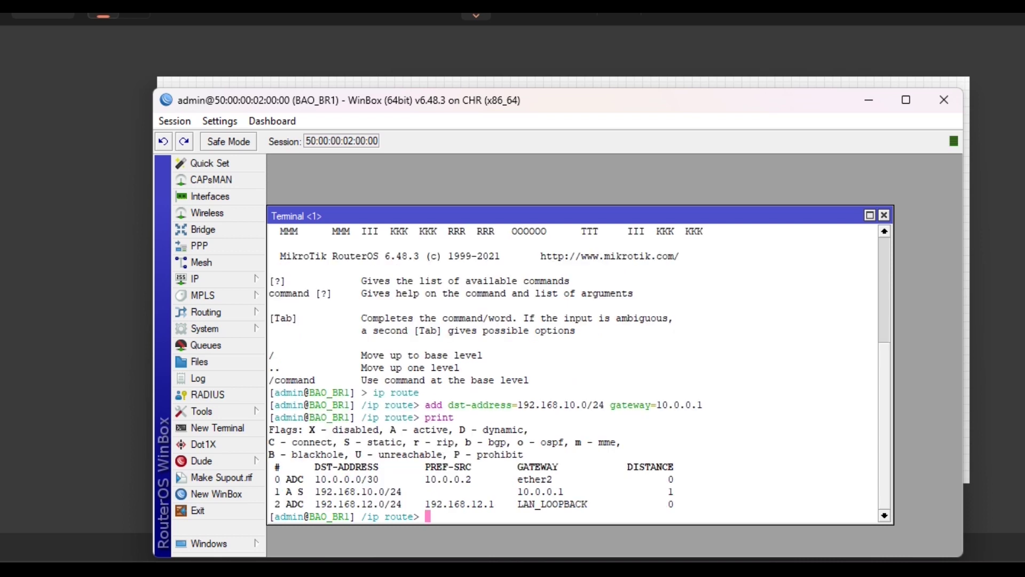
type("/")
key("Return")
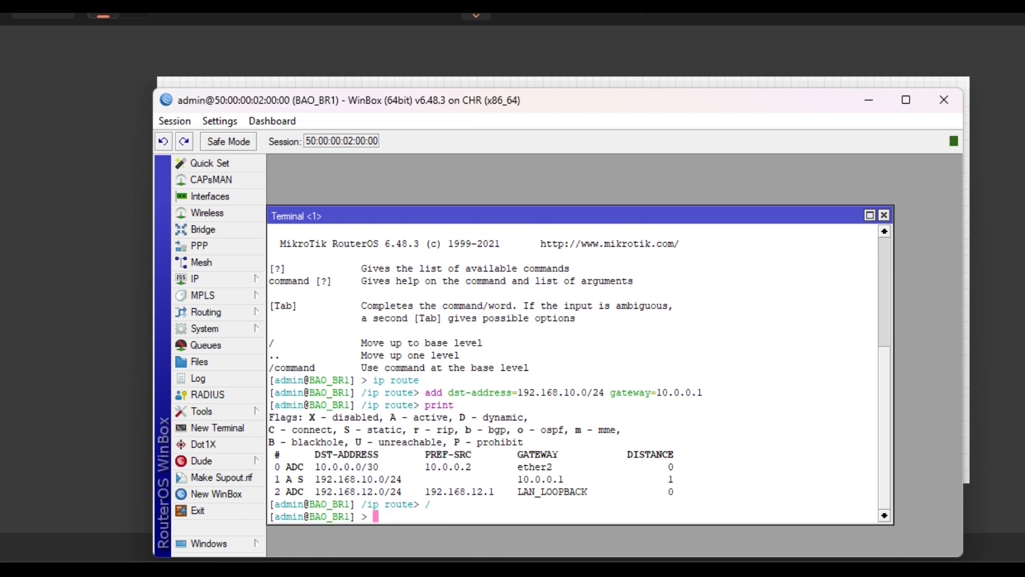
Ping 192.168.12.1 from BAO_BR1 and stop it to view the summary.
type("ping")
type("192.168.12.1")
key("Return")
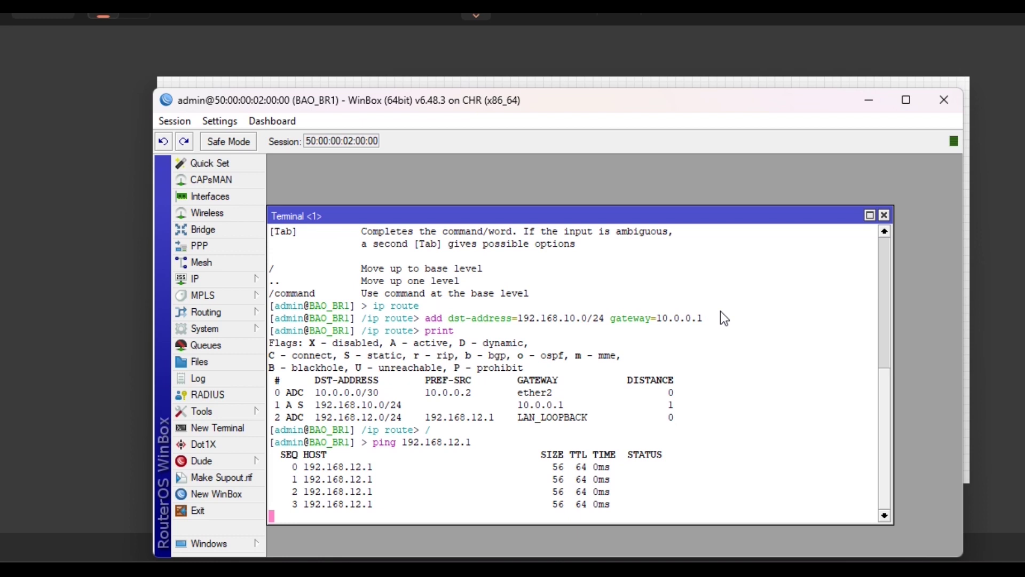
key("ctrl+c")
Ping 192.168.10.1 from BAO_BR1 and stop it to confirm 0% packet loss.
key("Up")
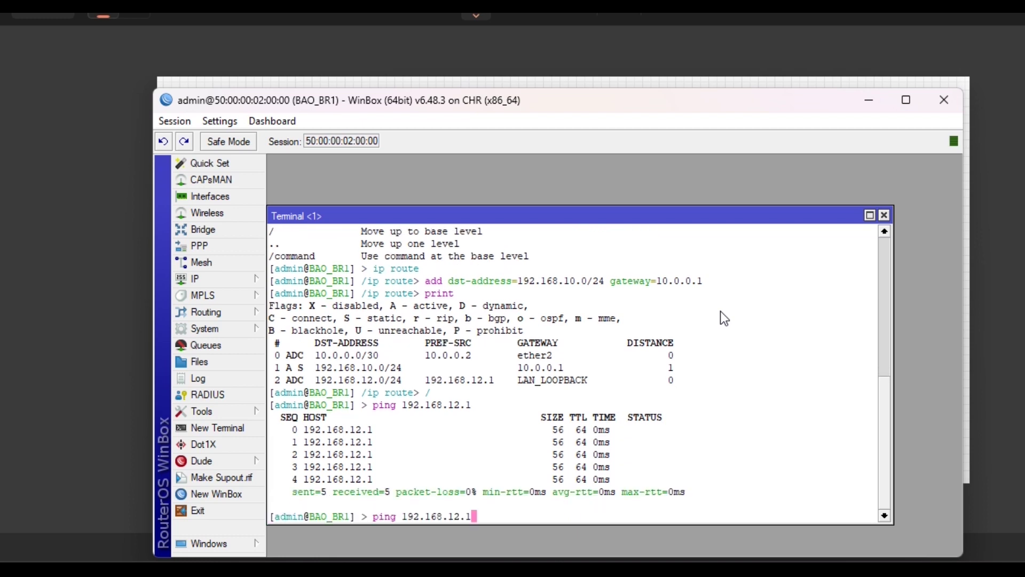
type("src")
key("Tab")
key("BackSpace")
key("BackSpace")
key("BackSpace")
key("BackSpace")
key("BackSpace")
key("BackSpace")
key("BackSpace")
key("BackSpace")
key("BackSpace")
key("BackSpace")
key("BackSpace")
key("BackSpace")
key("BackSpace")
key("BackSpace")
key("BackSpace")
key("BackSpace")
key("BackSpace")
key("BackSpace")
key("BackSpace")
key("BackSpace")
key("BackSpace")
key("BackSpace")
key("BackSpace")
key("BackSpace")
key("BackSpace")
type("/")
key("Up")
key("Up")
key("Down")
key("Down")
key("Down")
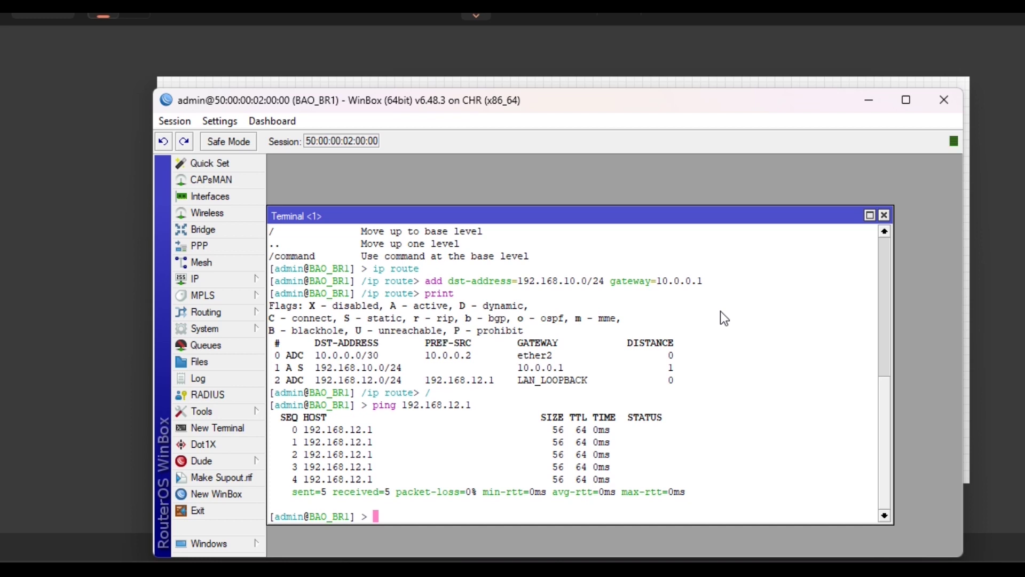
type("ping 192.168.10.1")
key("Return")
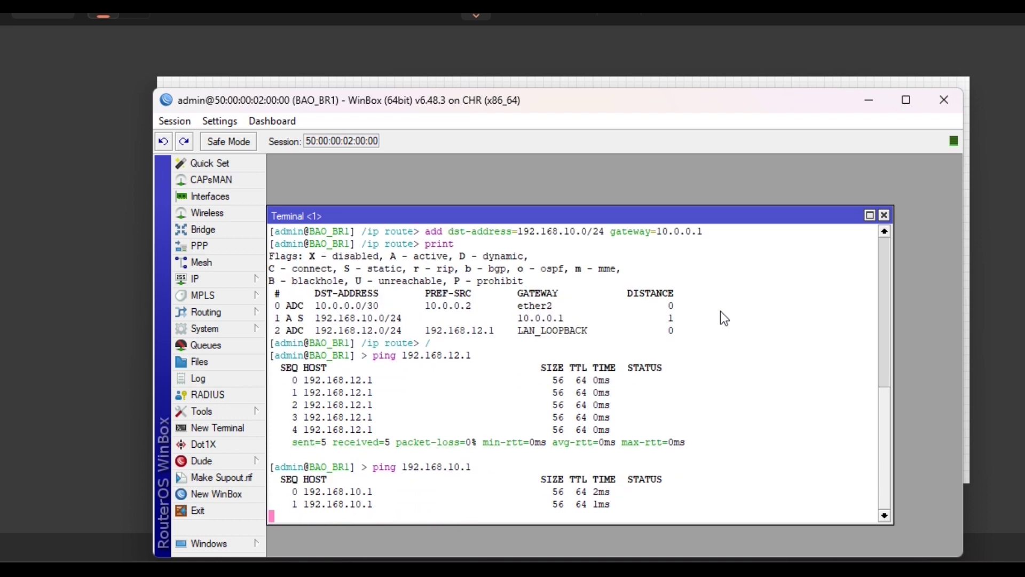
key("ctrl+c")
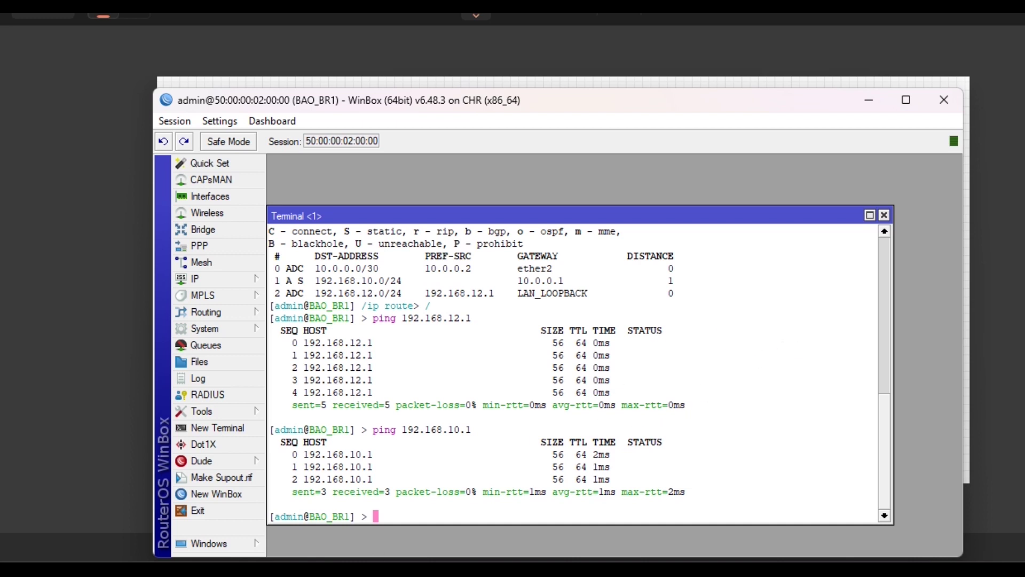
mouse_move(465, 569)
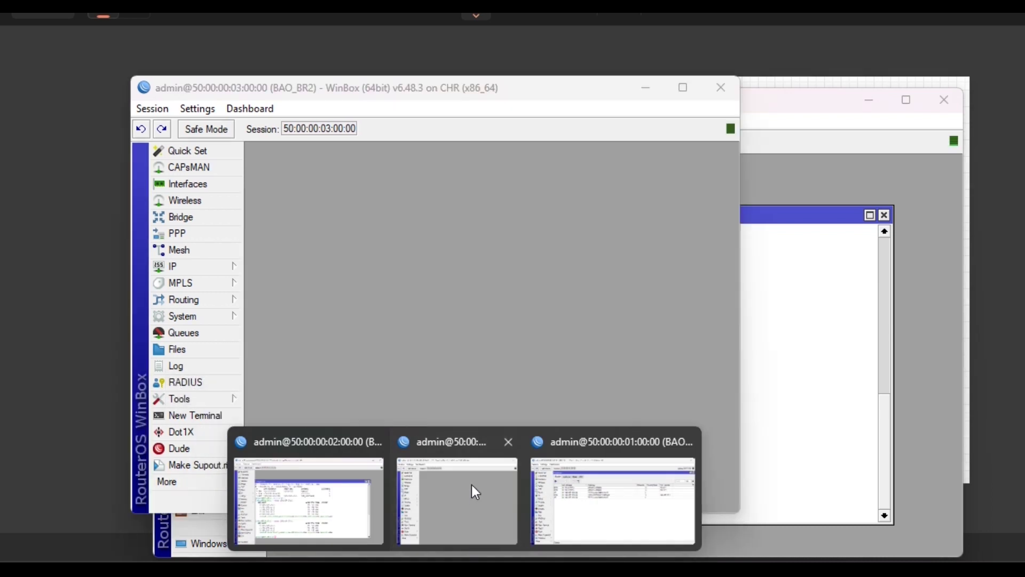
Switch to the BAO_BR2 window and open its IP route list.
left_click(472, 485)
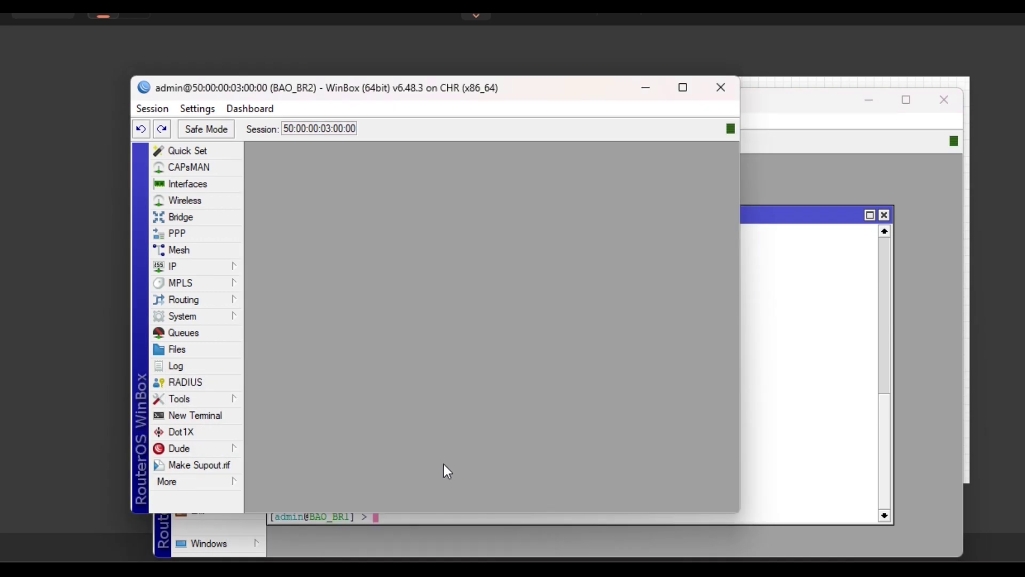
left_click(188, 265)
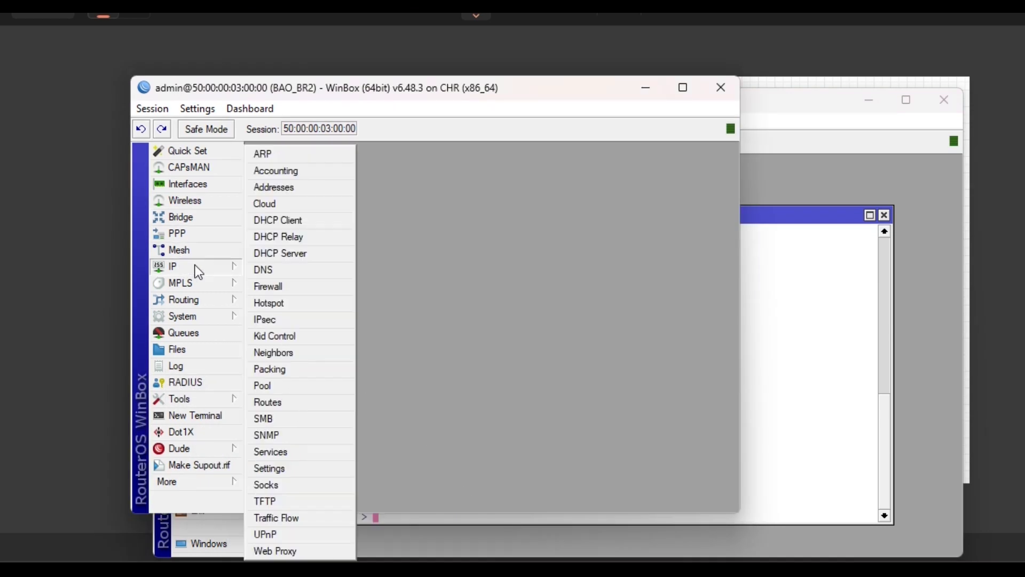
left_click(300, 187)
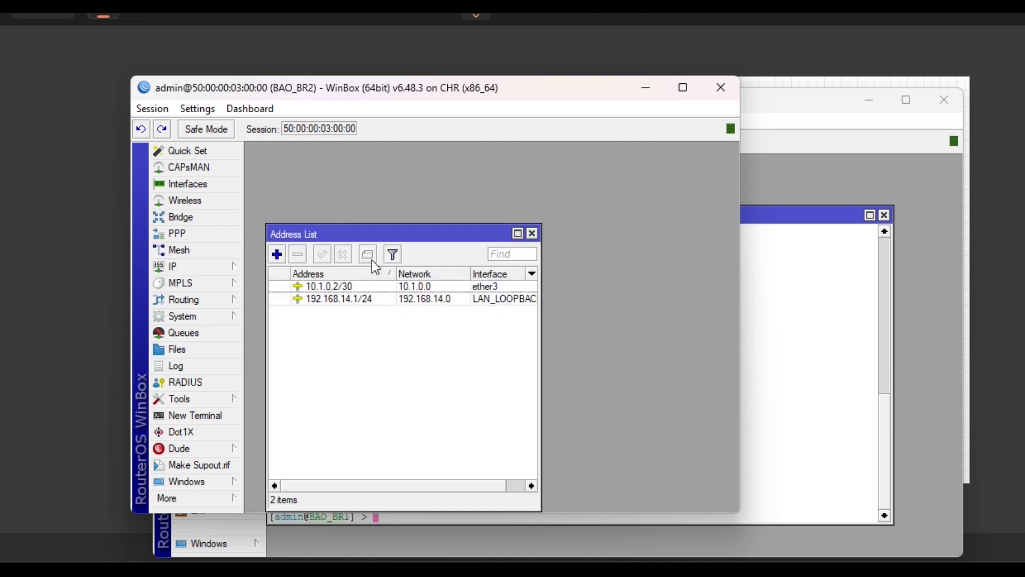
left_click(191, 264)
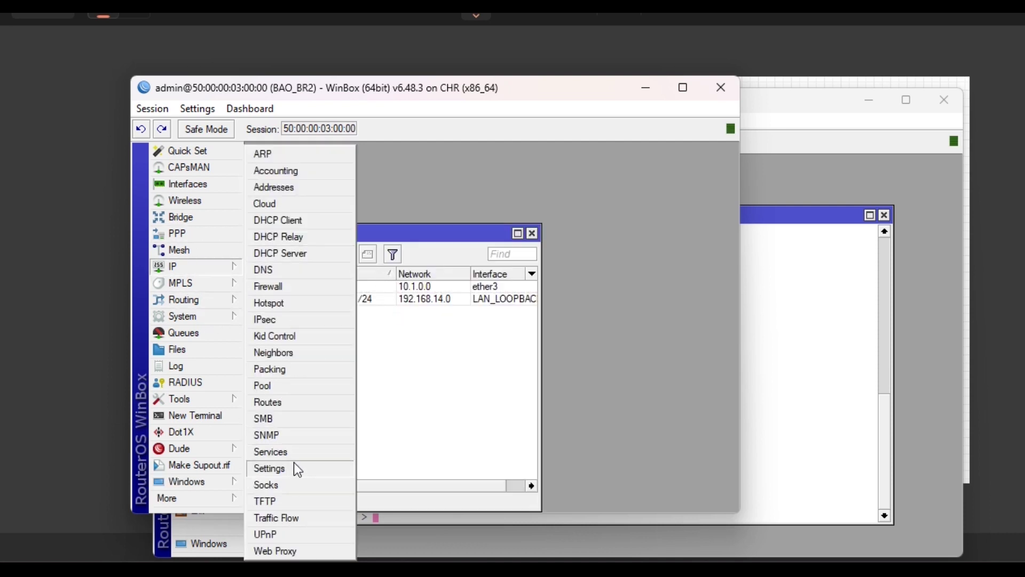
left_click(283, 402)
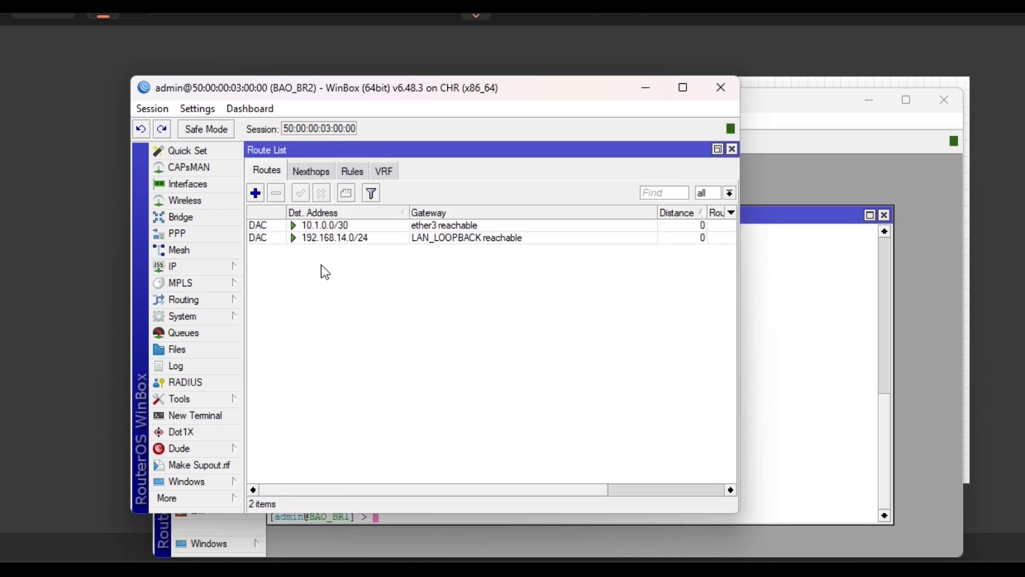
Add a route to 192.168.10.0/24 via gateway 10.1.0.1, apply and save it.
left_click(255, 193)
type("192.168.10.0/24")
left_click(353, 298)
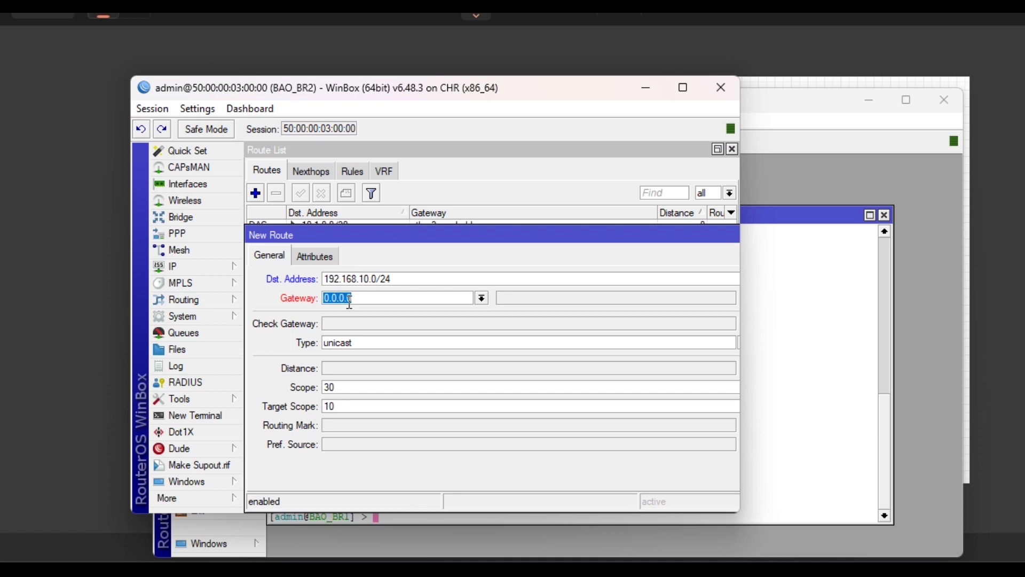
type("10.1.0.1")
left_click_drag(740, 177, 891, 194)
left_click(814, 300)
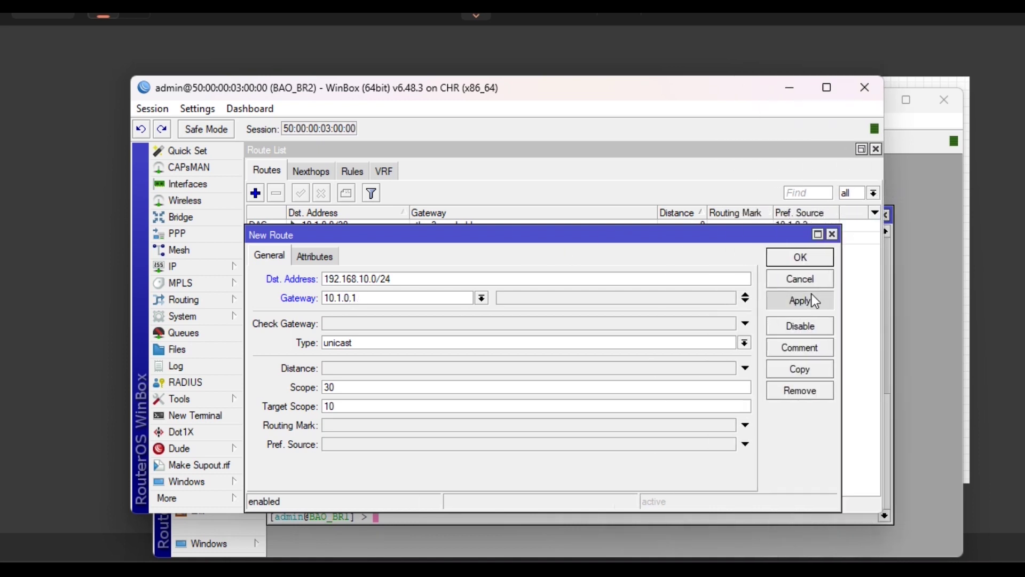
left_click(800, 259)
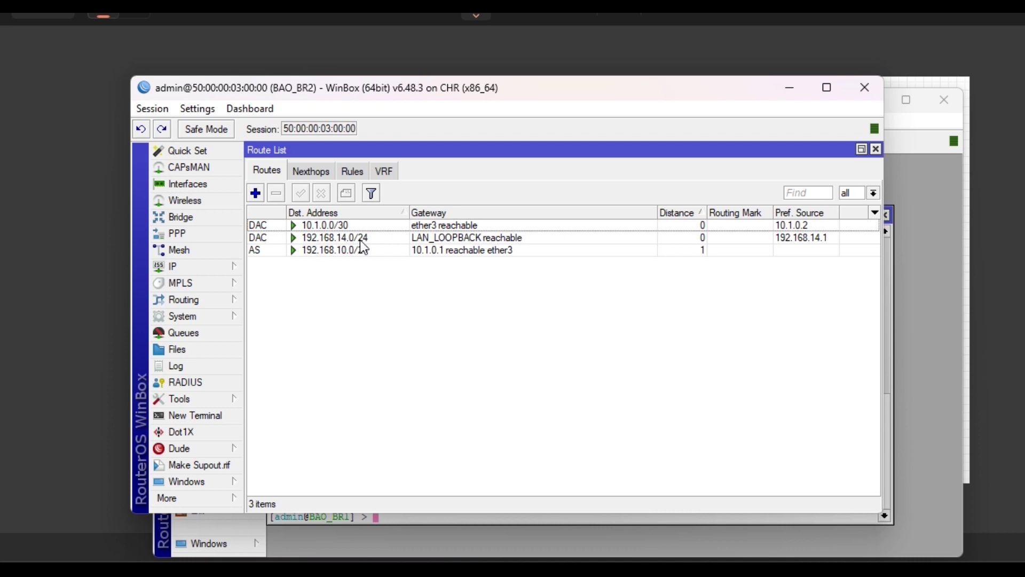
left_click(317, 250)
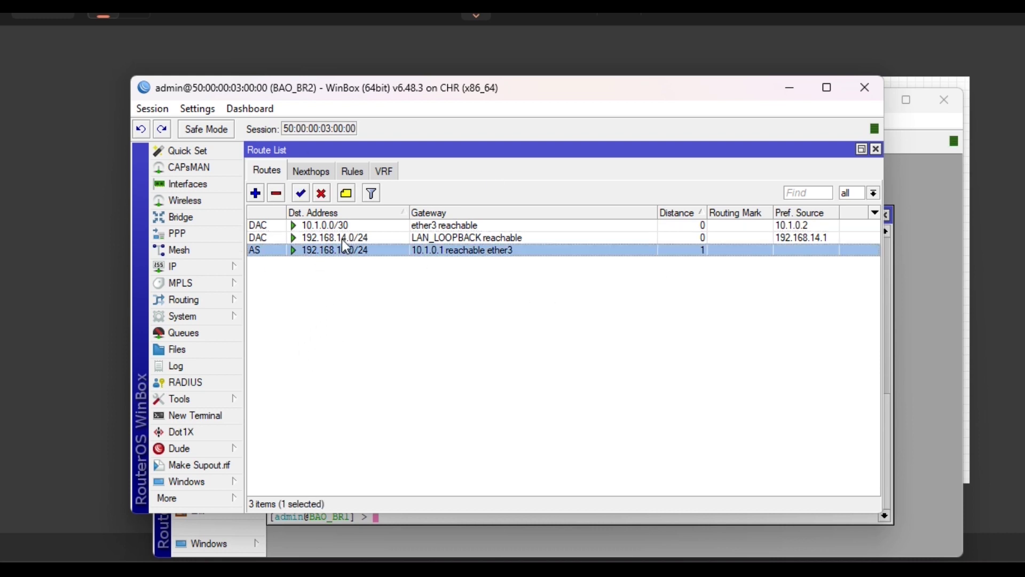
Open a widened terminal on BAO_BR2 and start pinging 192.168.10.1.
left_click(206, 418)
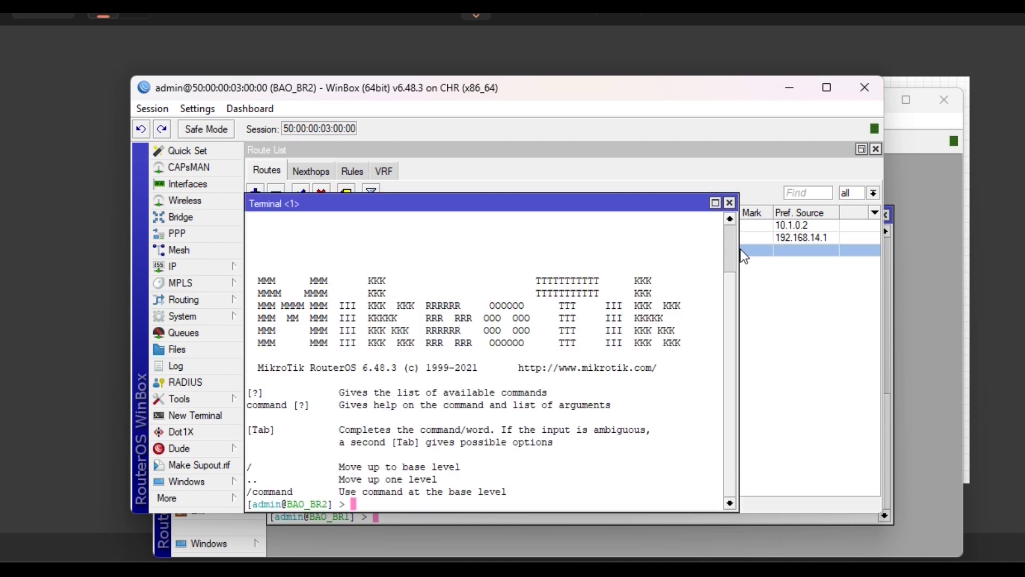
left_click_drag(740, 251, 773, 251)
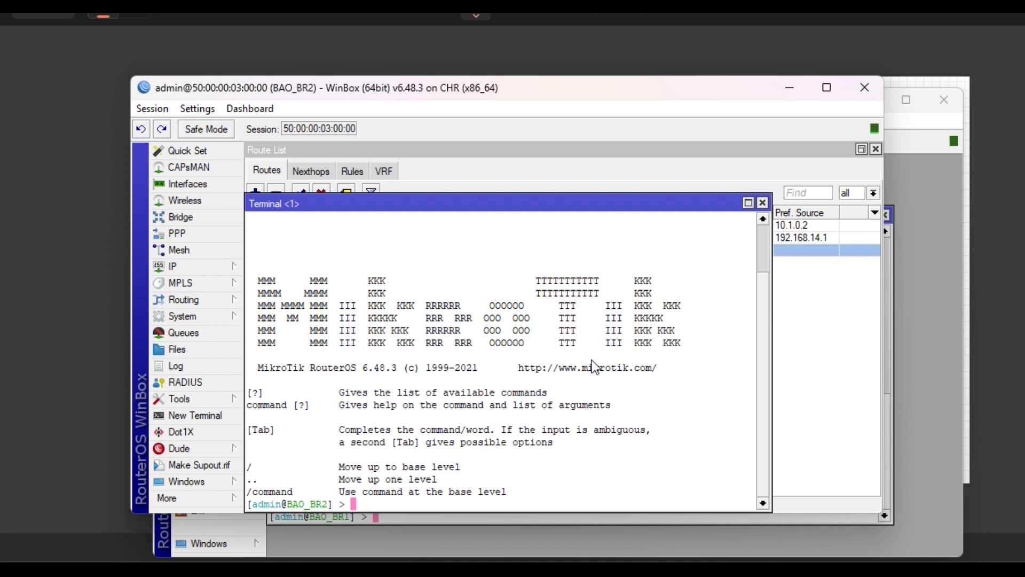
type("ping 192.168.10.1")
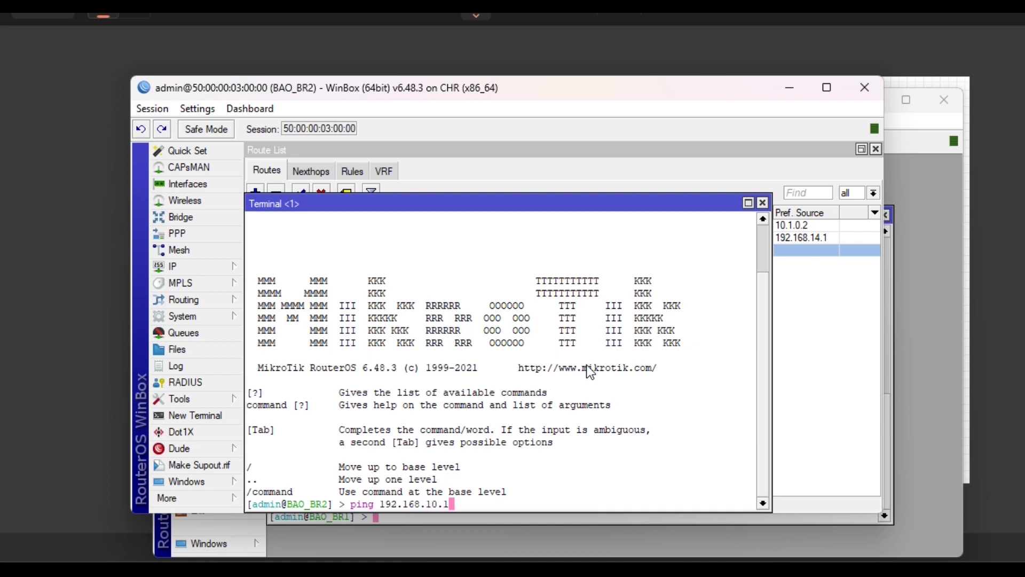
key("Return")
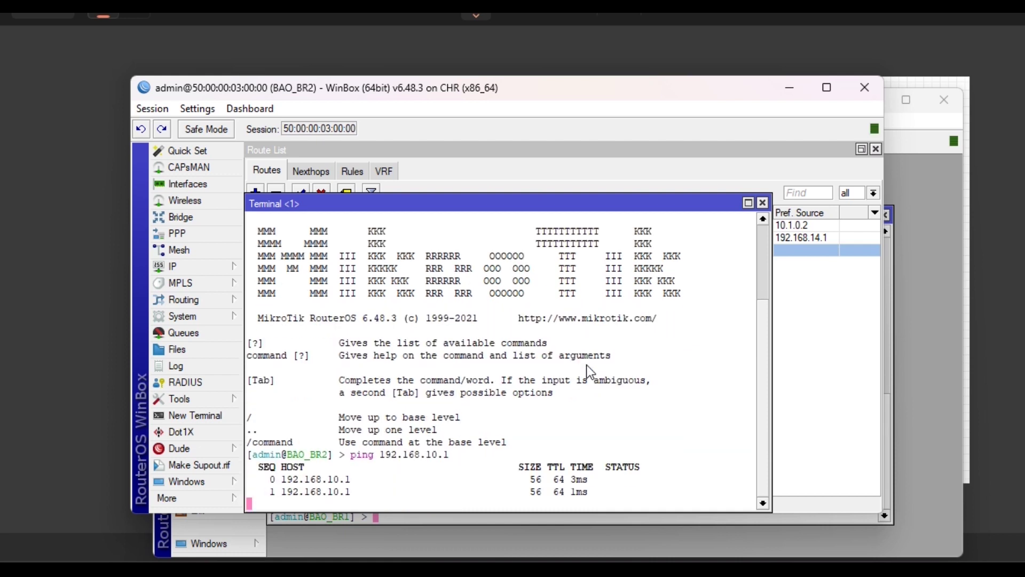